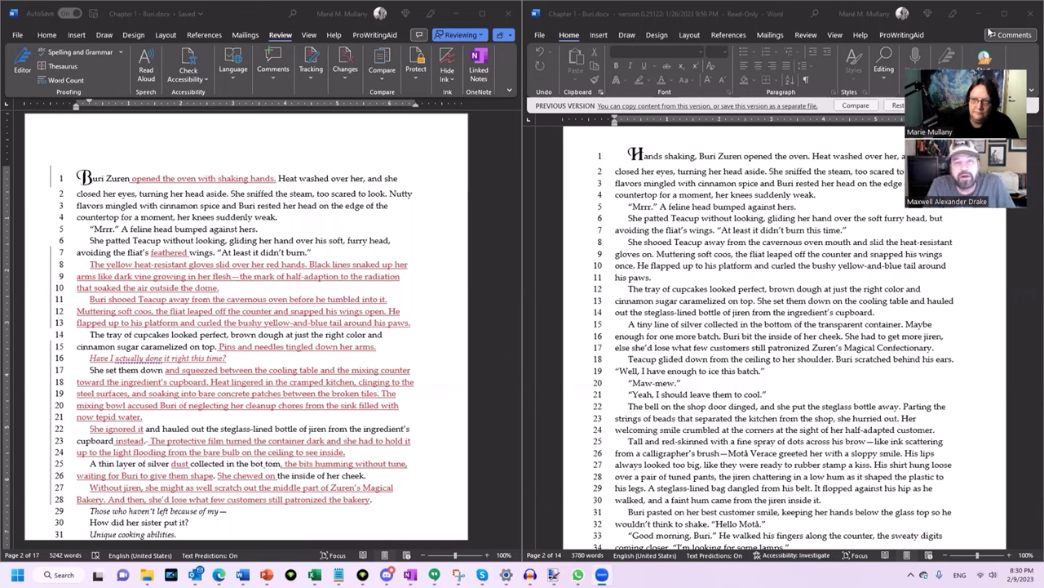
pyautogui.moveTo(971, 192); pyautogui.dragTo(979, 131)
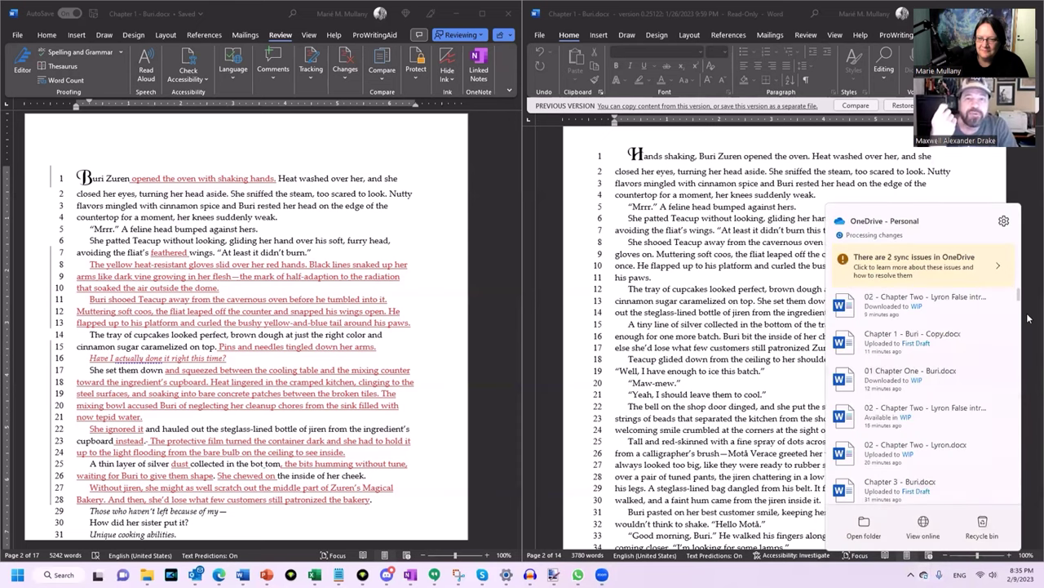
# Pause OneDrive syncing for 8 hours and return to the two open chapter documents
pyautogui.click(1004, 220)
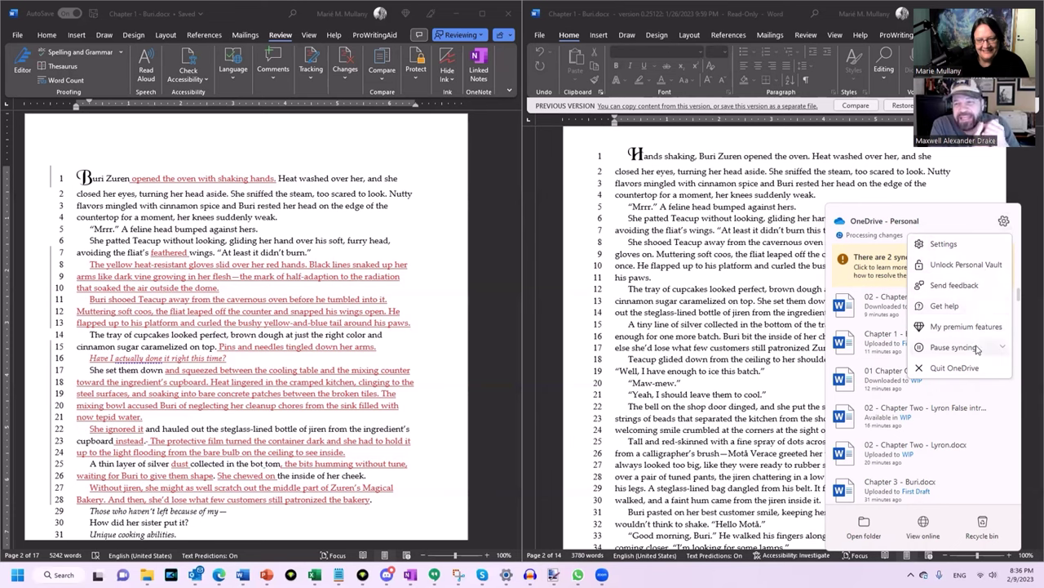
pyautogui.moveTo(976, 349)
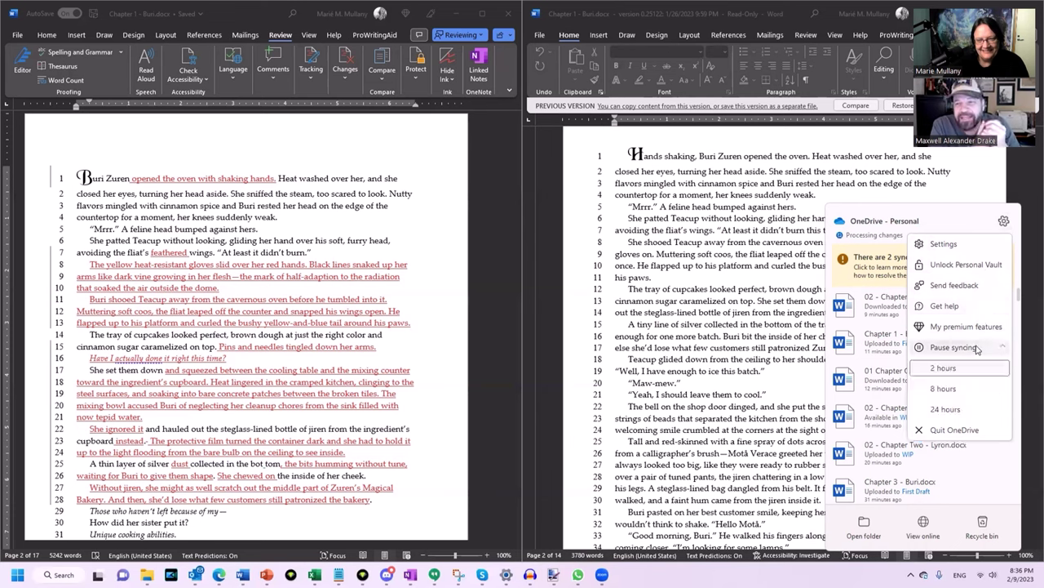
pyautogui.click(967, 389)
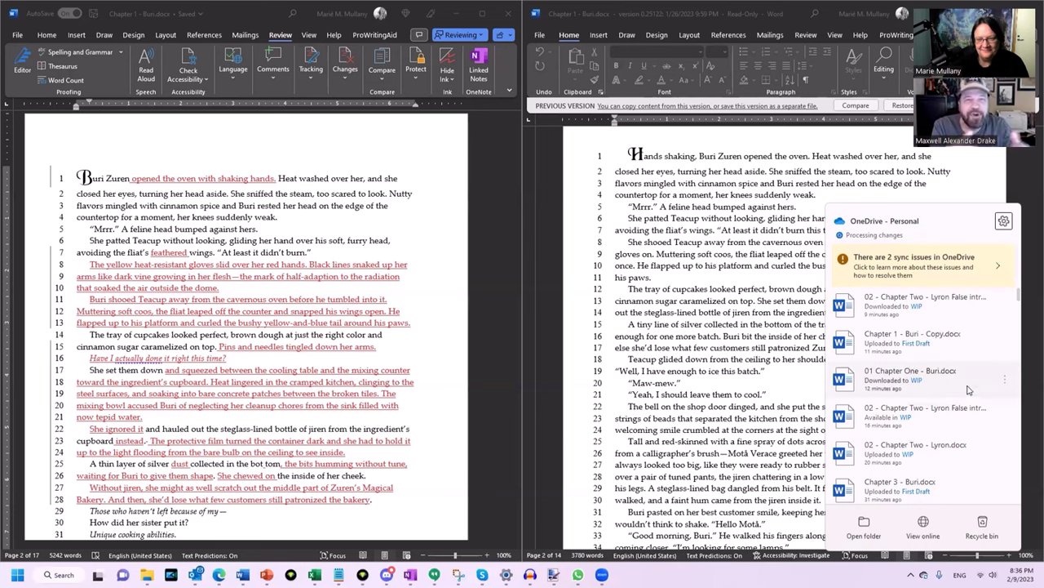
pyautogui.click(770, 188)
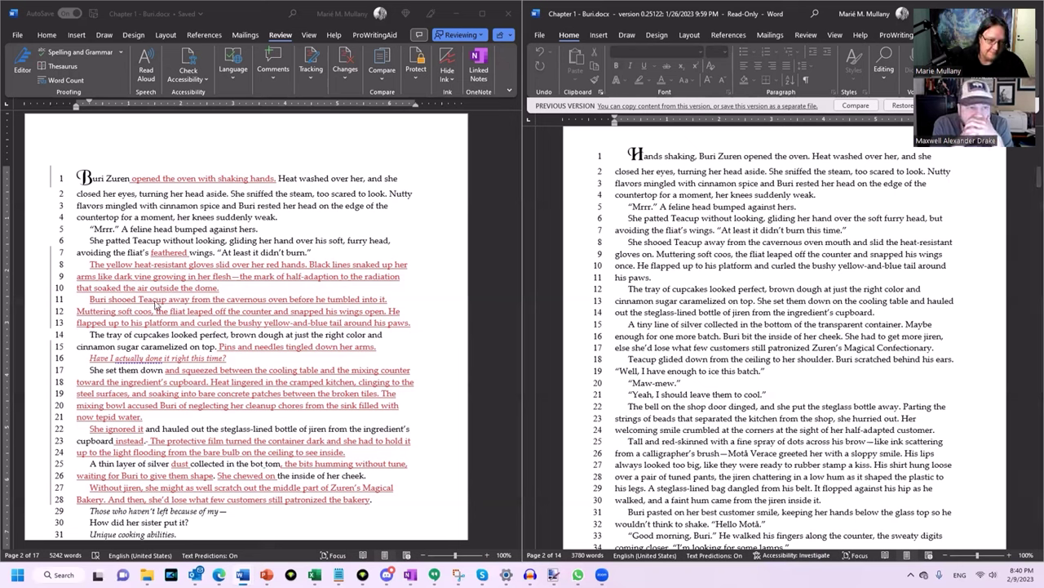
# Correct "vine" to "vines" in line 9 of the revised chapter and reject the tracked insertion "instead" after "cupboard" in line 23
pyautogui.click(264, 327)
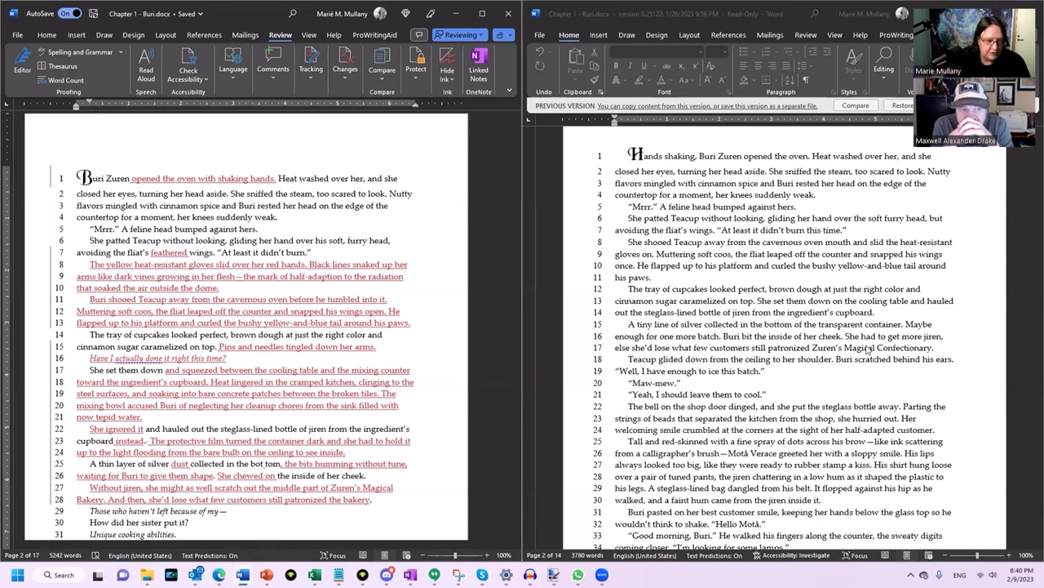
pyautogui.scroll(-2, 406, 435)
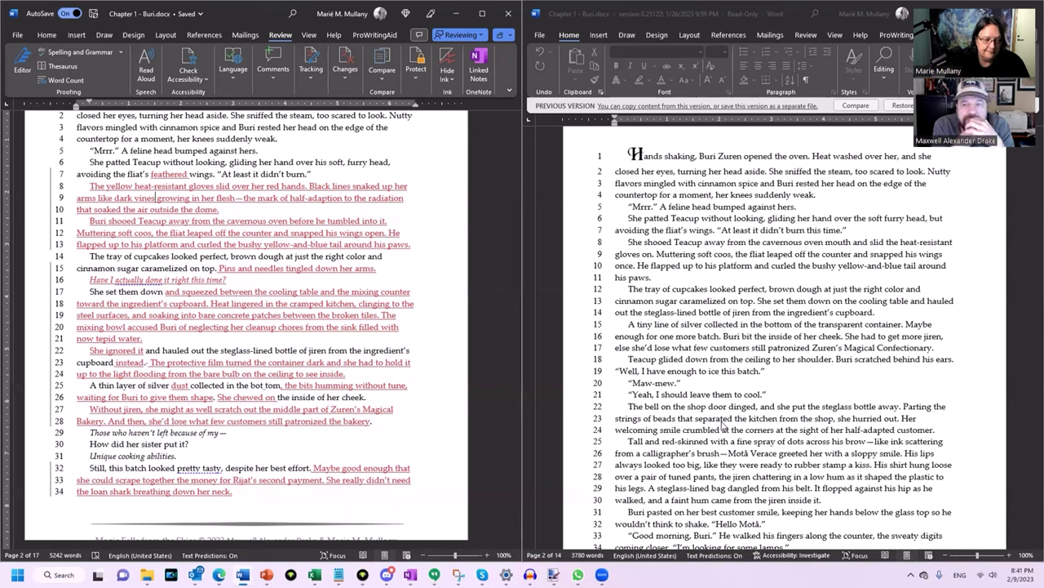
pyautogui.rightClick(127, 367)
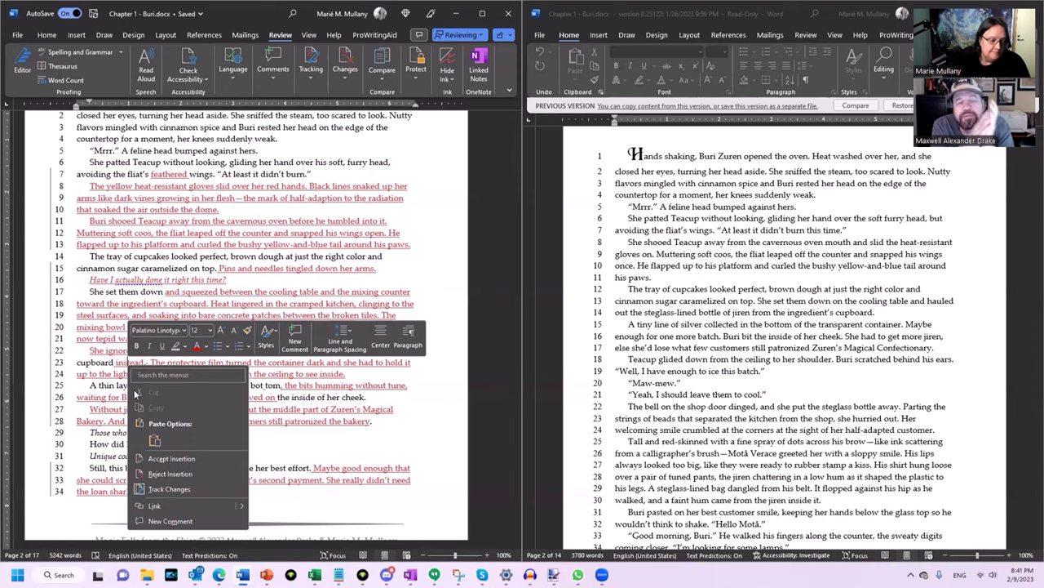
pyautogui.click(170, 473)
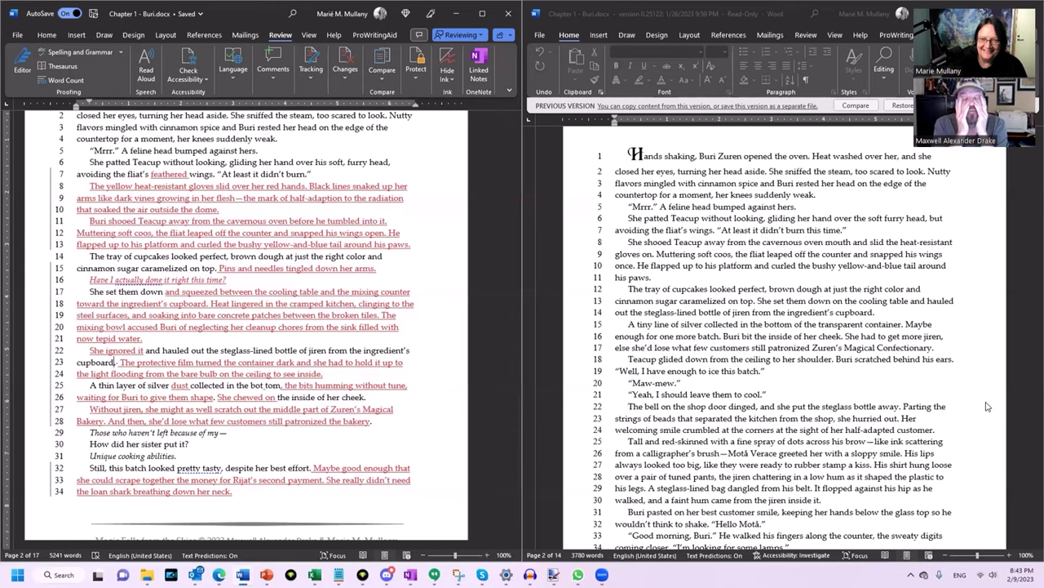
# Replace "bakery" with "shop" in line 28 of the revised chapter and remove the stray space inside "bottom" in line 25
pyautogui.scroll(-1, 985, 406)
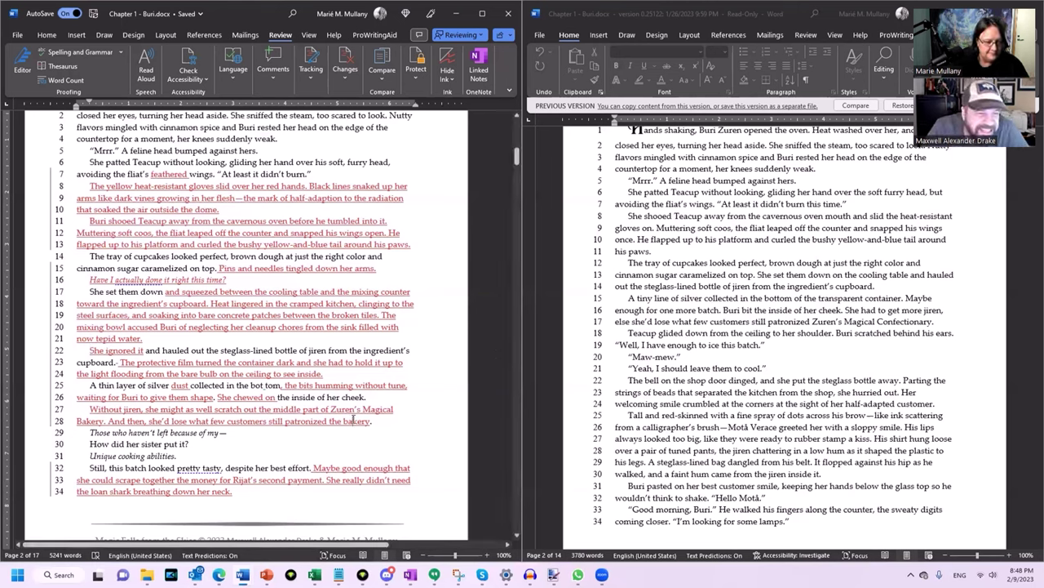
pyautogui.doubleClick(349, 421)
pyautogui.write('shop')
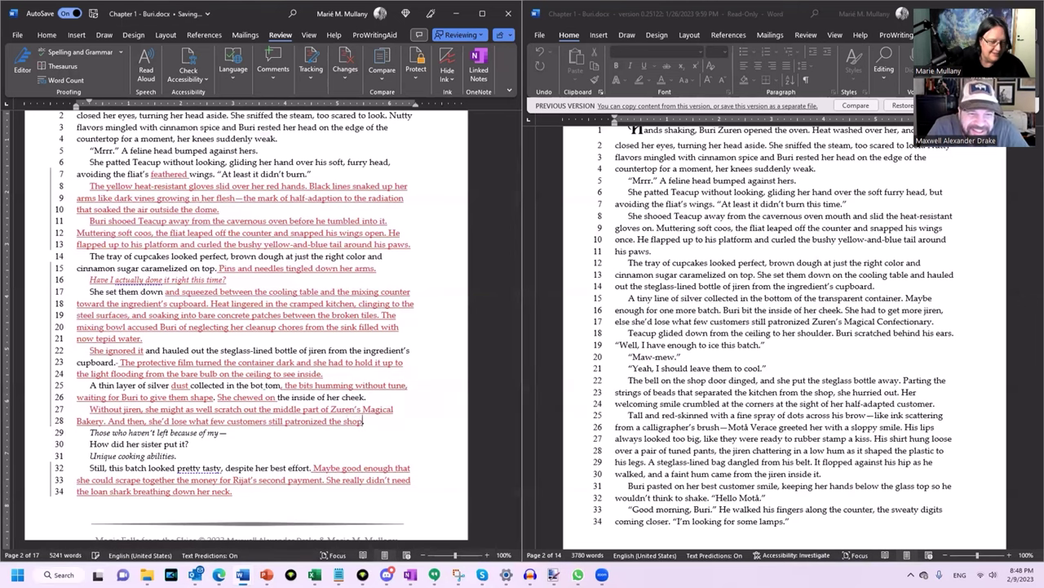
pyautogui.click(276, 385)
pyautogui.press('BackSpace')
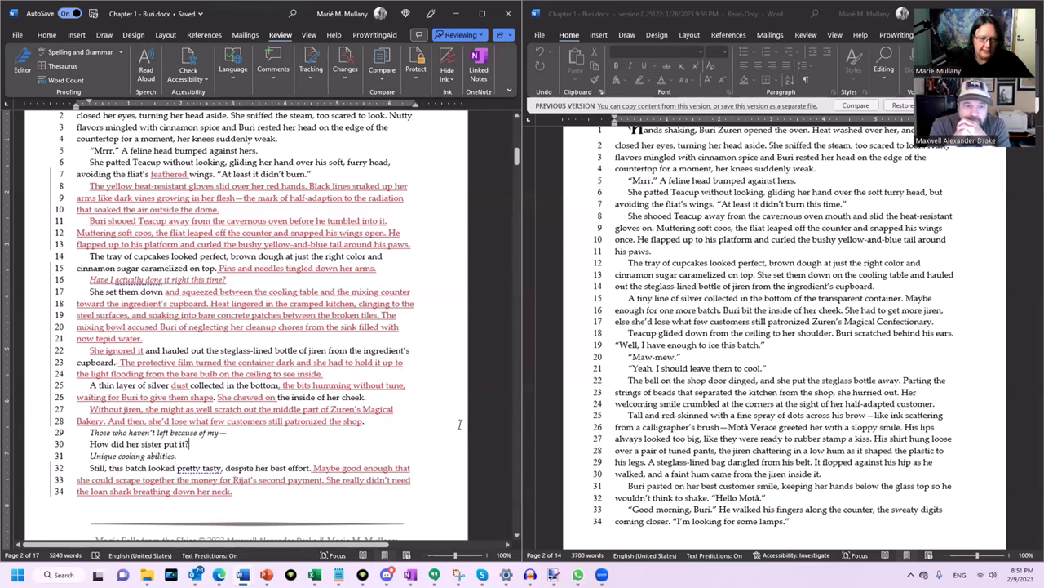
# Read through the tracked revisions from the end of page 2 to the end of page 3 in the revised chapter
pyautogui.scroll(1, 461, 425)
pyautogui.scroll(-3, 461, 425)
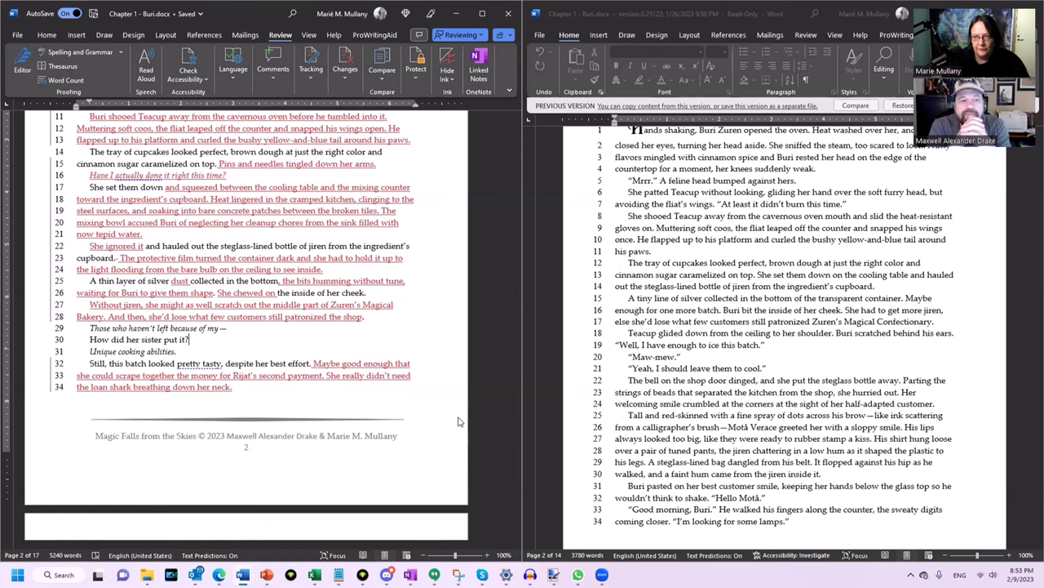
pyautogui.scroll(-3, 458, 422)
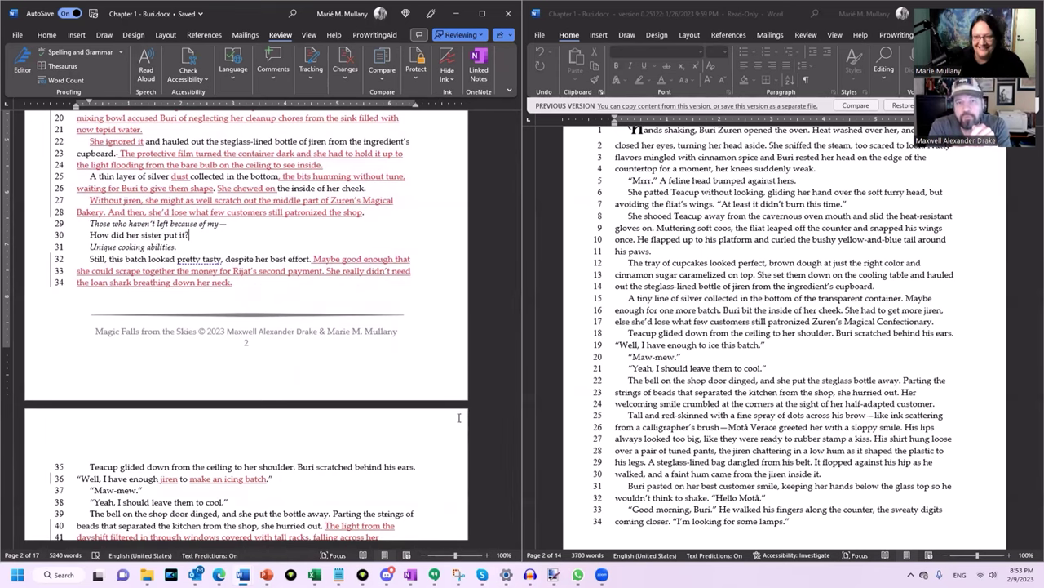
pyautogui.scroll(-5, 459, 418)
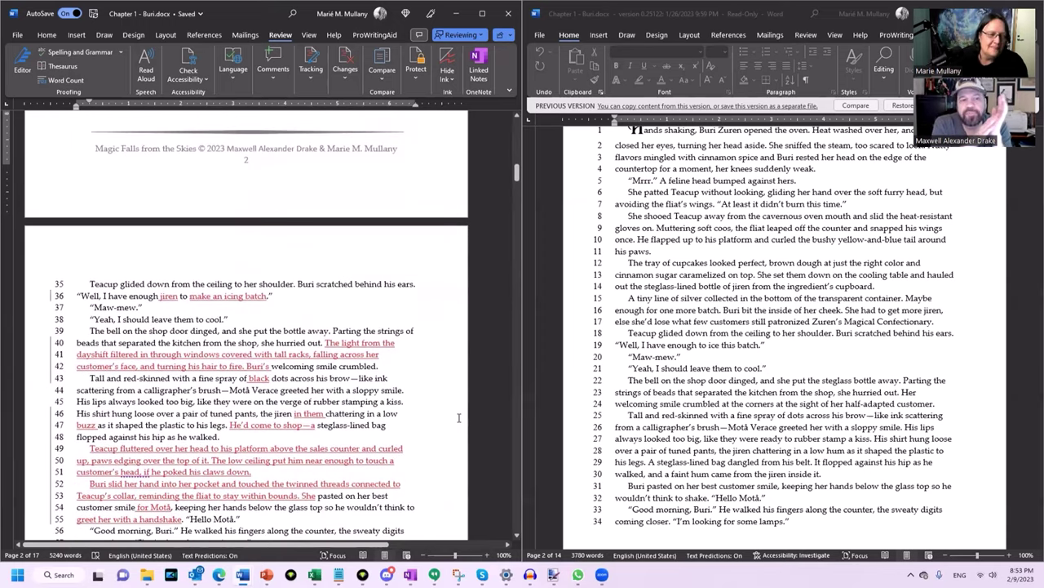
pyautogui.scroll(-2, 458, 418)
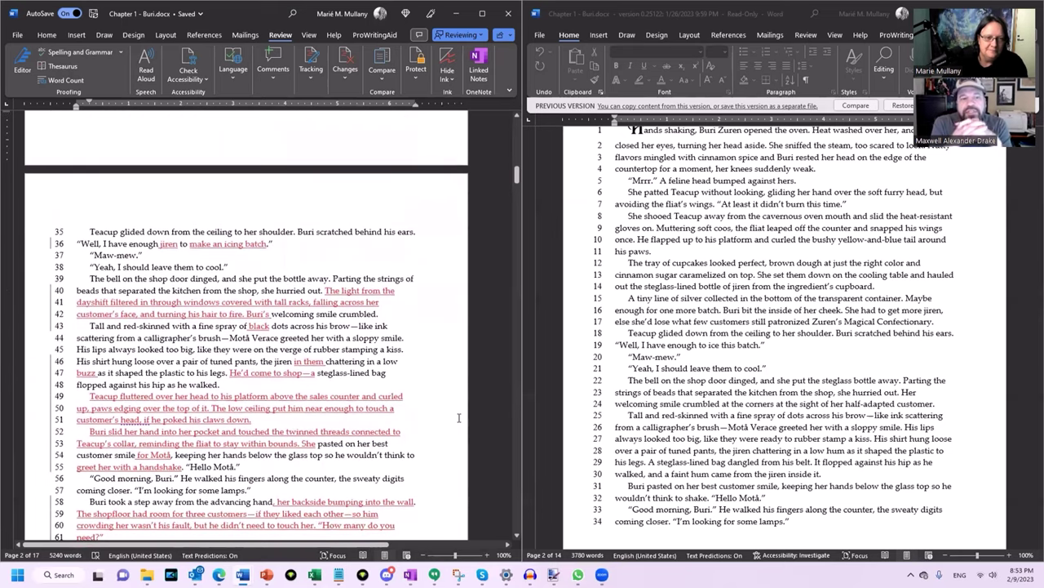
pyautogui.scroll(-2, 458, 417)
pyautogui.scroll(-2, 459, 418)
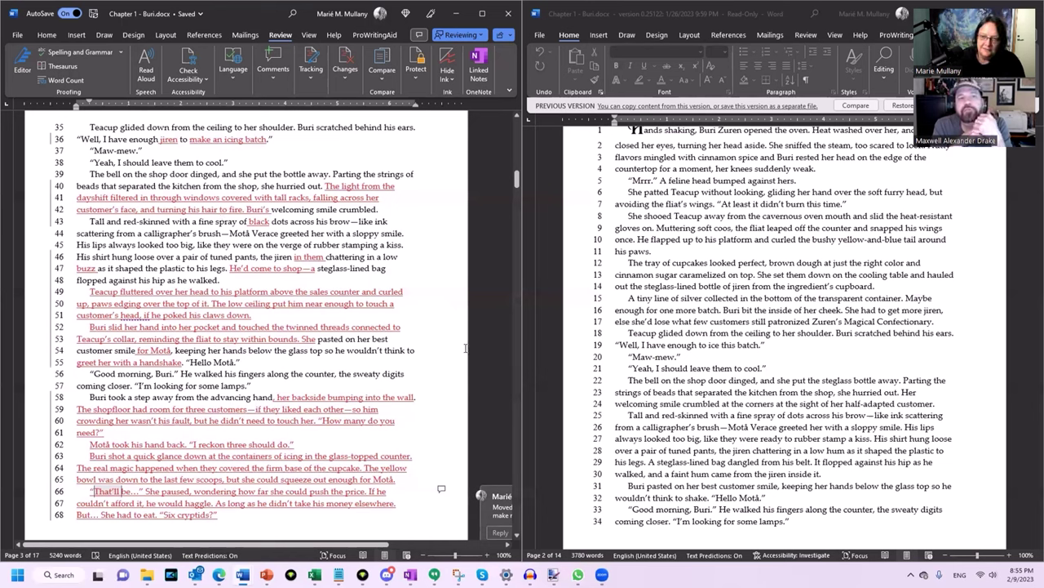
pyautogui.scroll(-2, 465, 348)
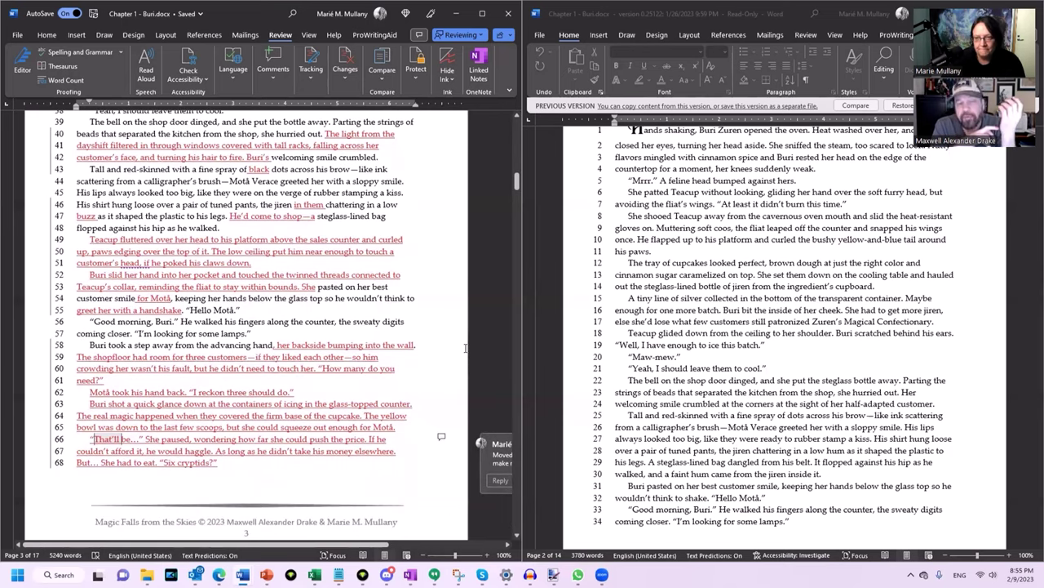
pyautogui.scroll(-2, 465, 348)
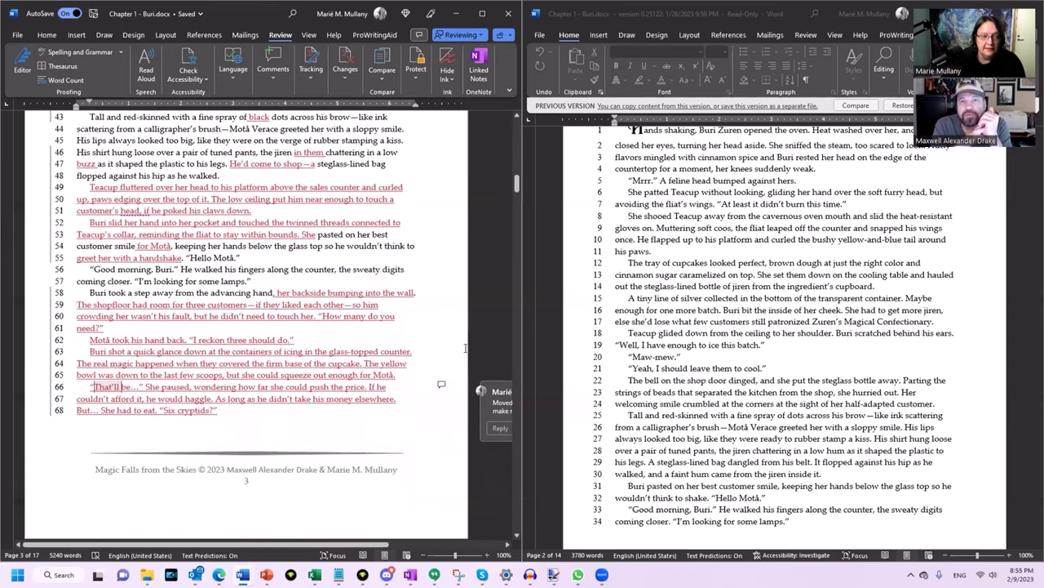
pyautogui.scroll(2, 466, 348)
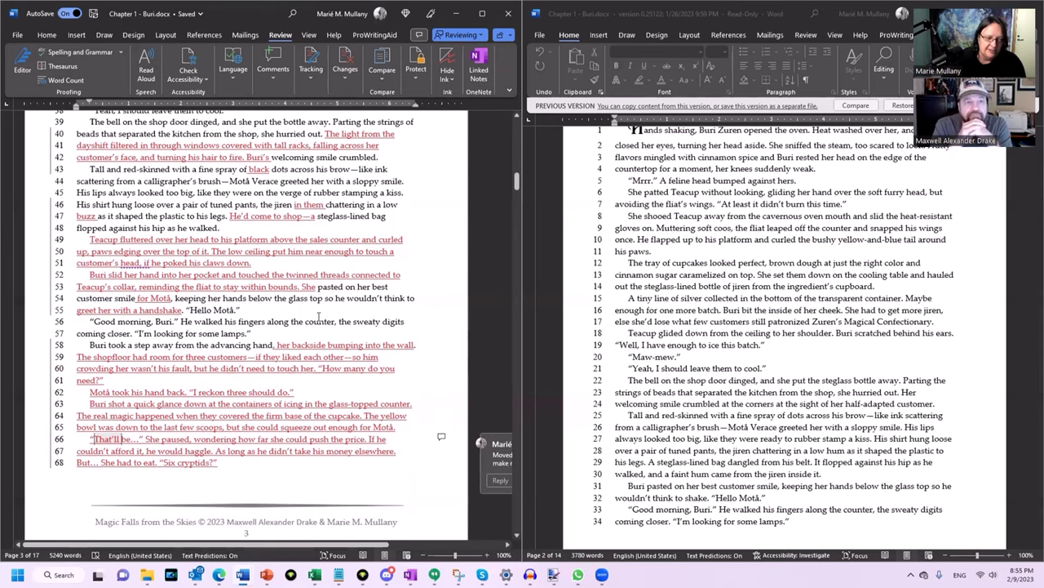
# Review the tracked revisions on pages 4 and 5, including the word "compile" in the icing sentence on line 93
pyautogui.scroll(-5, 318, 317)
pyautogui.scroll(-7, 318, 317)
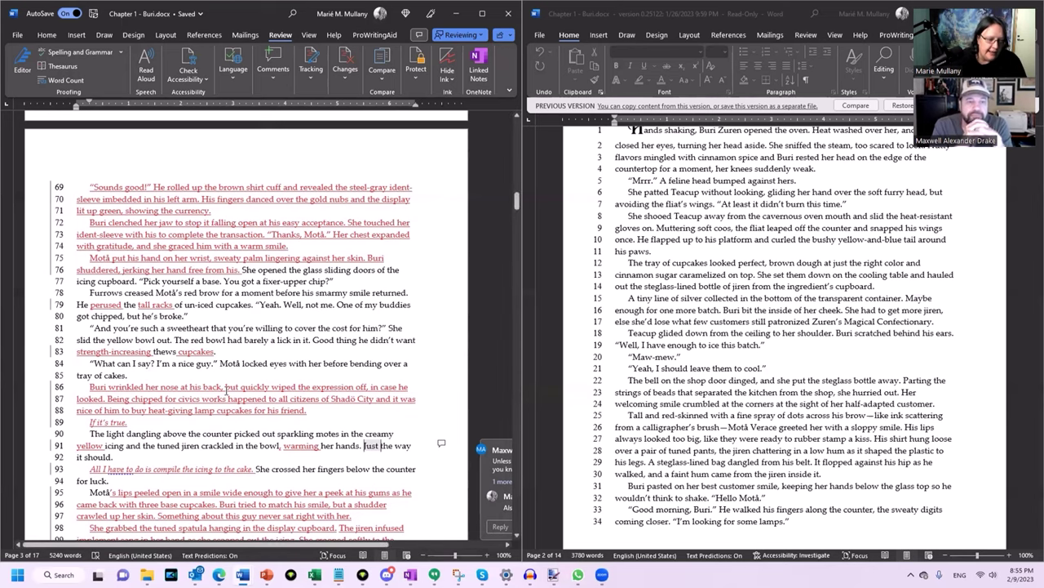
pyautogui.scroll(-4, 226, 392)
pyautogui.scroll(-2, 226, 393)
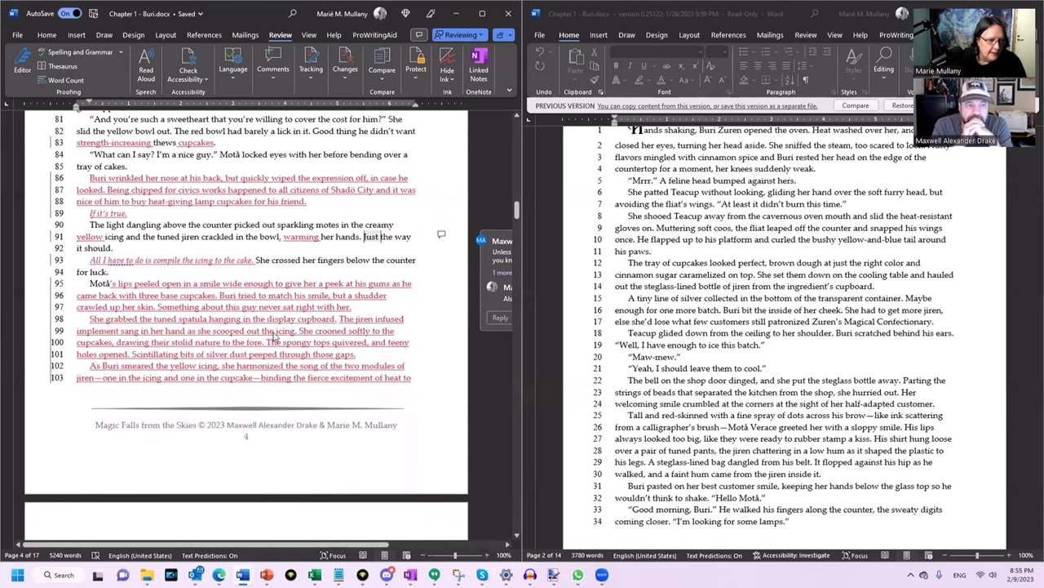
pyautogui.scroll(-5, 273, 333)
pyautogui.scroll(-5, 273, 333)
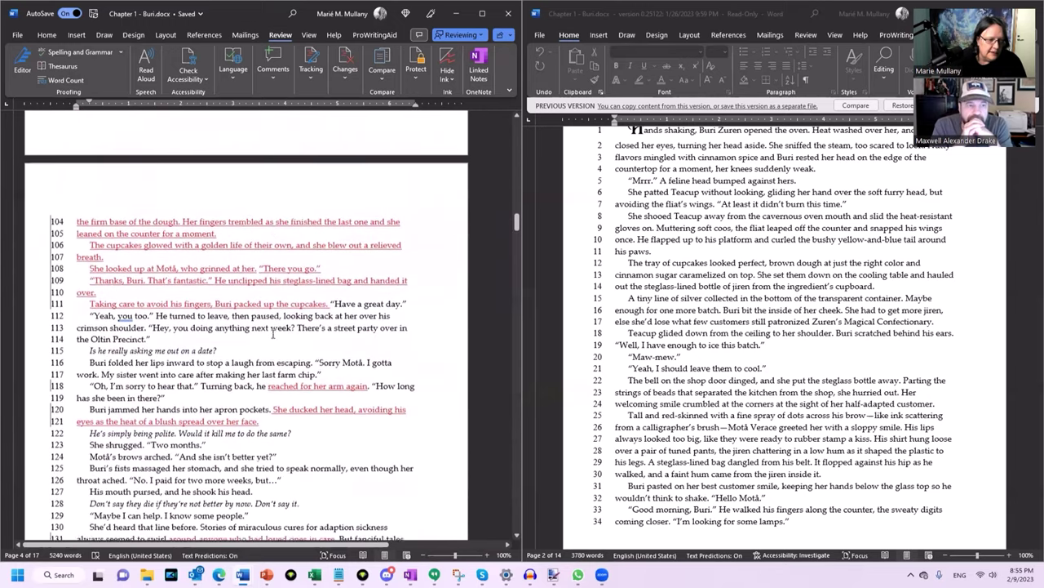
pyautogui.scroll(5, 250, 274)
pyautogui.scroll(3, 250, 274)
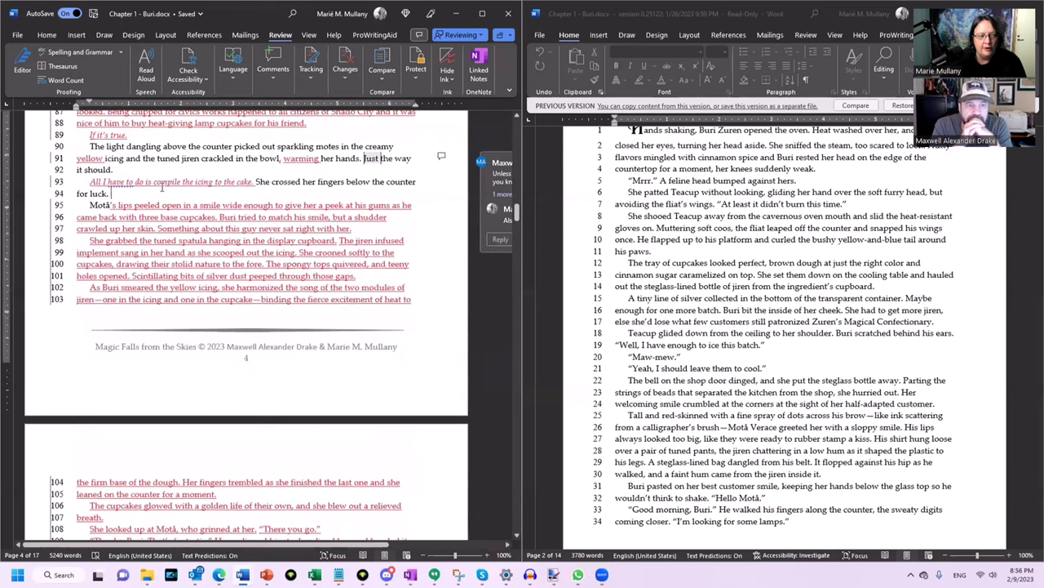
pyautogui.doubleClick(167, 181)
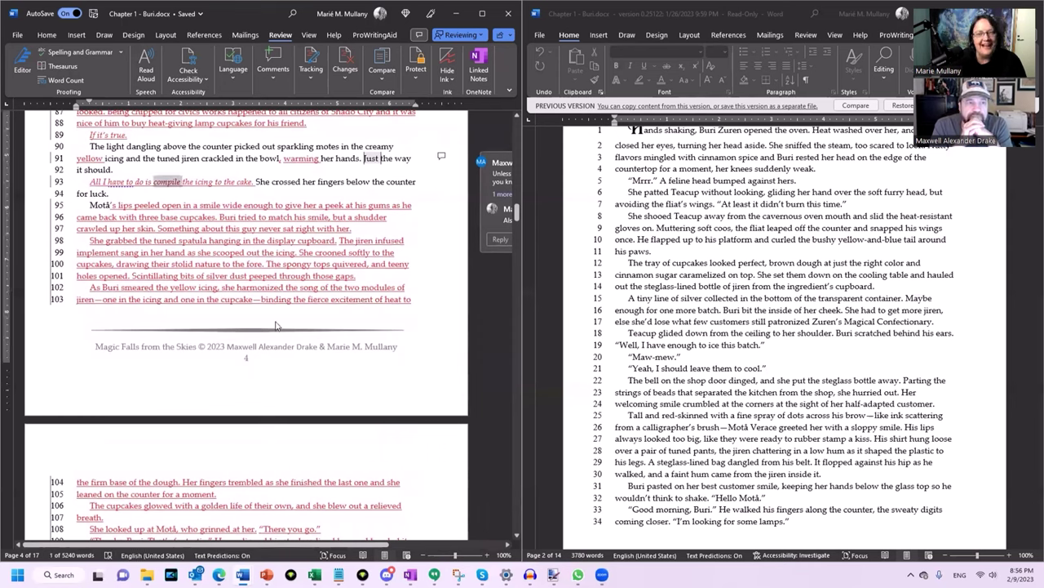
pyautogui.click(331, 300)
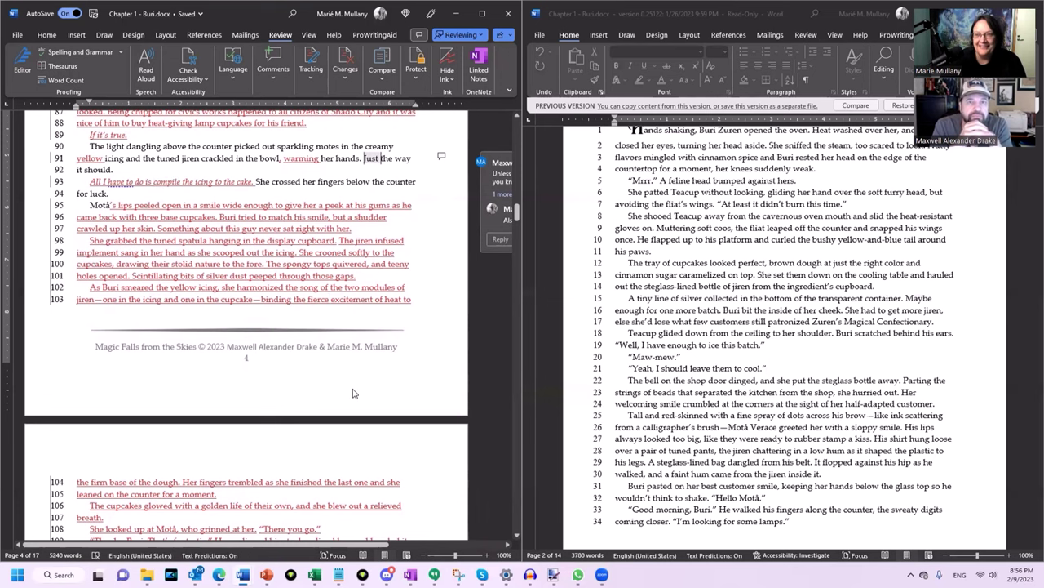
pyautogui.scroll(-10, 353, 394)
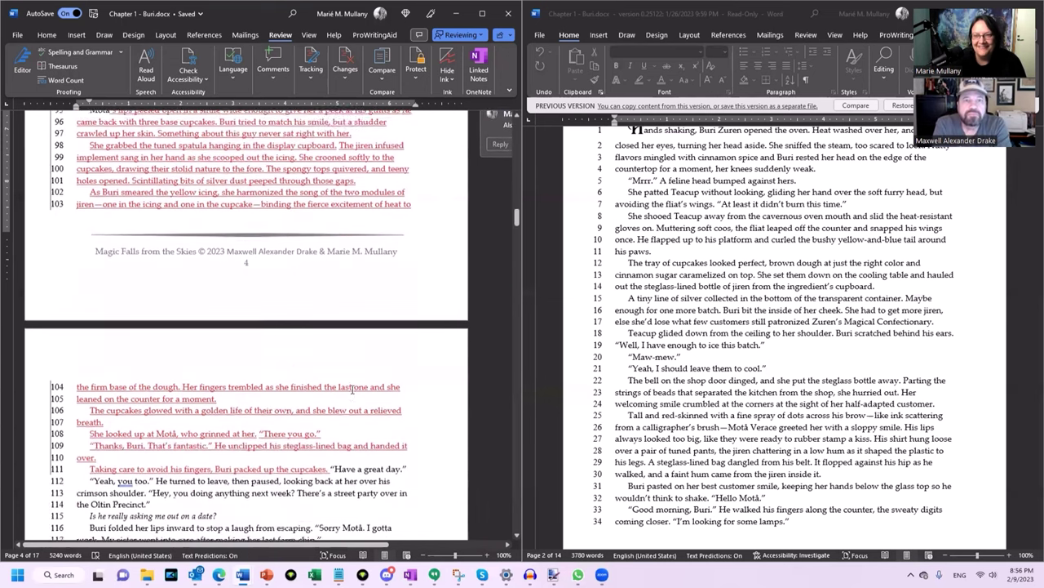
pyautogui.scroll(-1, 183, 280)
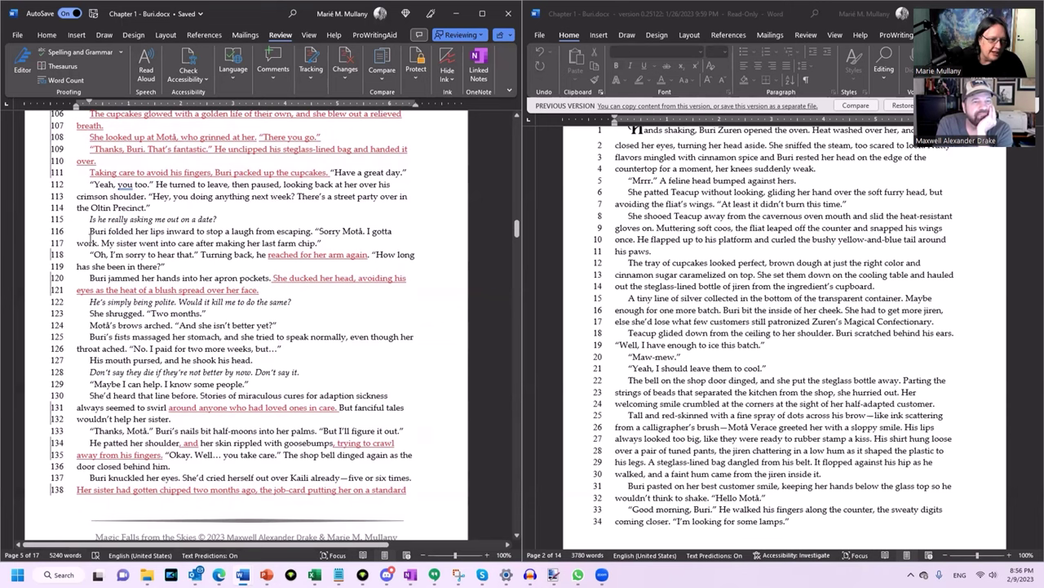
# Add a comment on "Buri" in line 120 of the revised chapter reading "Motå reaction makes her embarresed"
pyautogui.moveTo(334, 255)
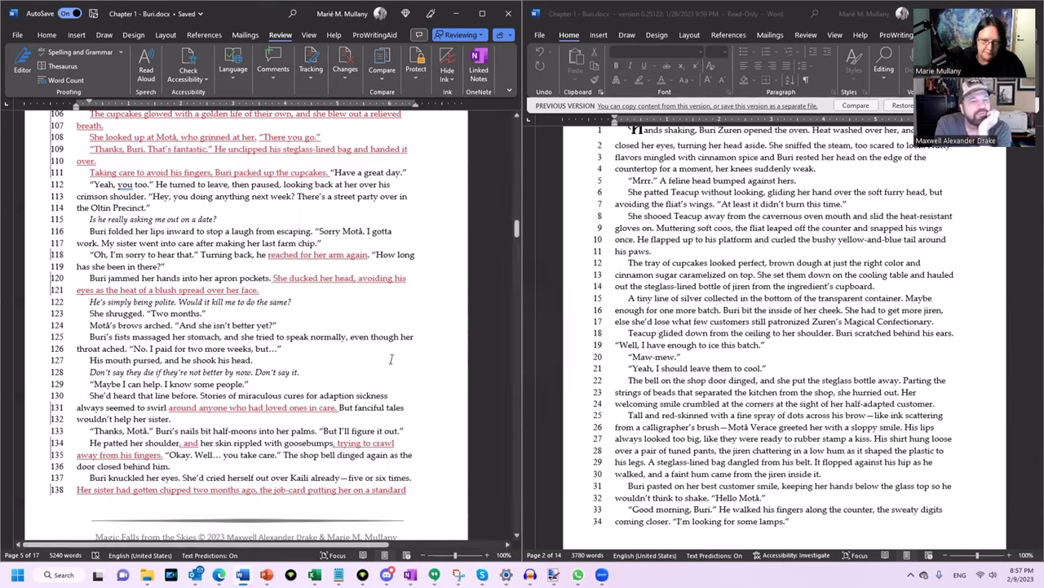
pyautogui.scroll(-2, 391, 359)
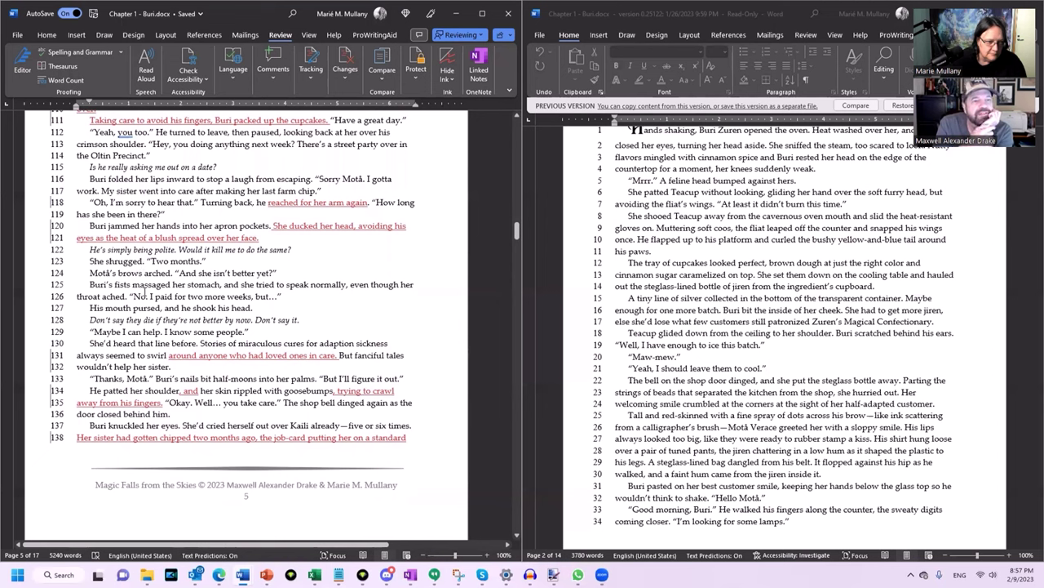
pyautogui.doubleClick(97, 225)
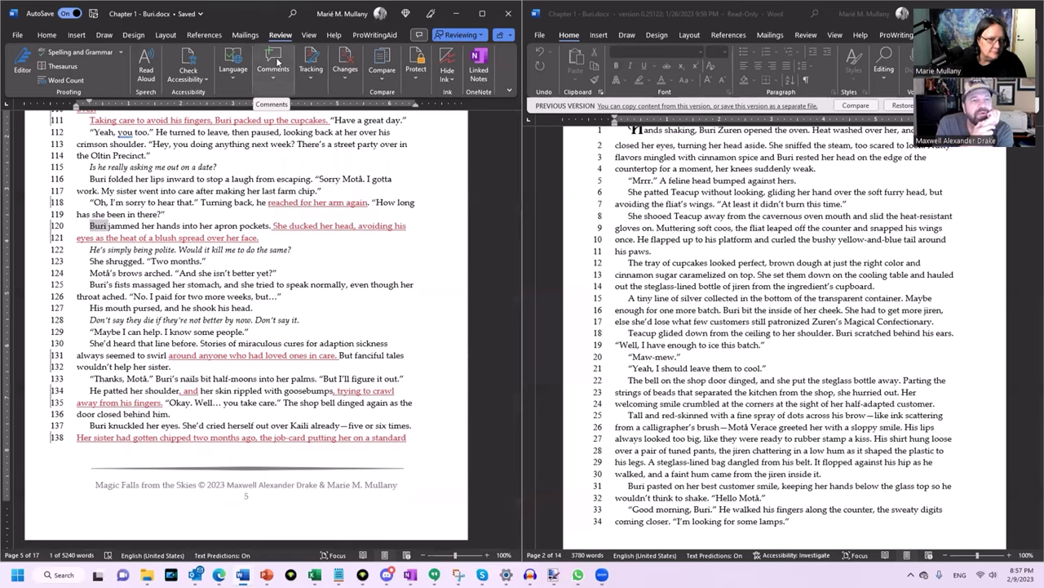
pyautogui.click(277, 62)
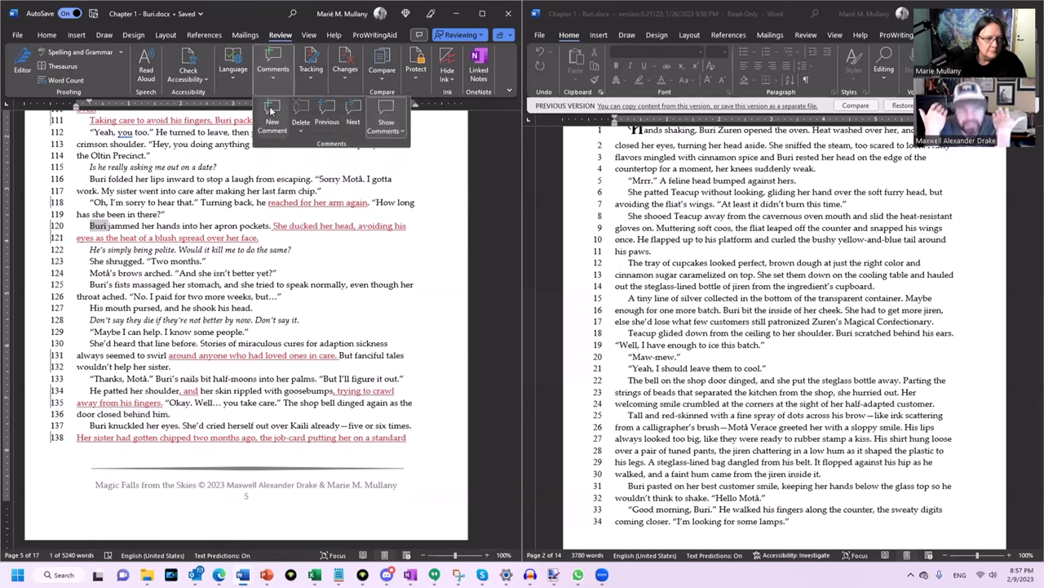
pyautogui.click(271, 110)
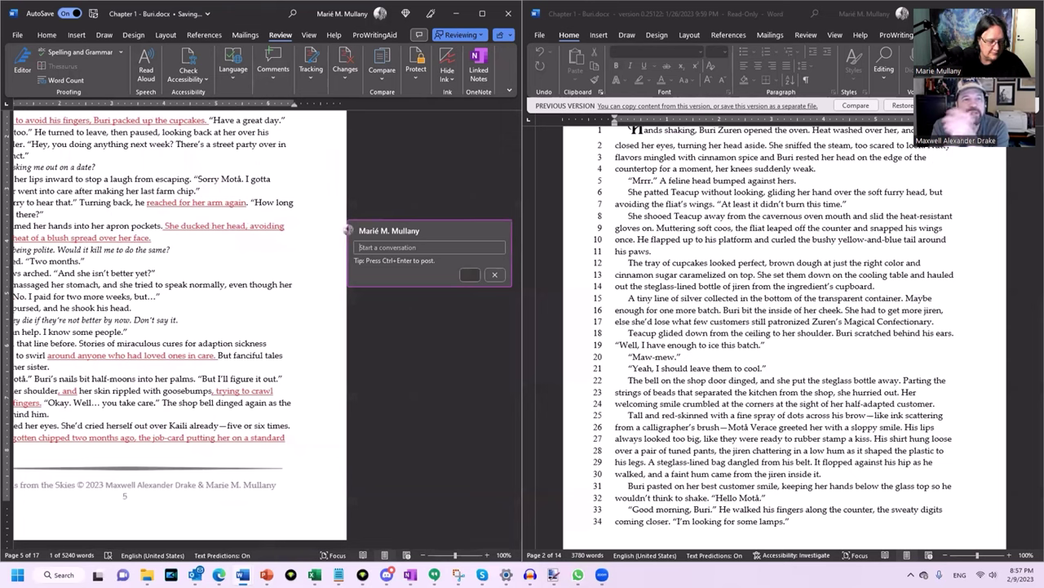
pyautogui.write('MOta')
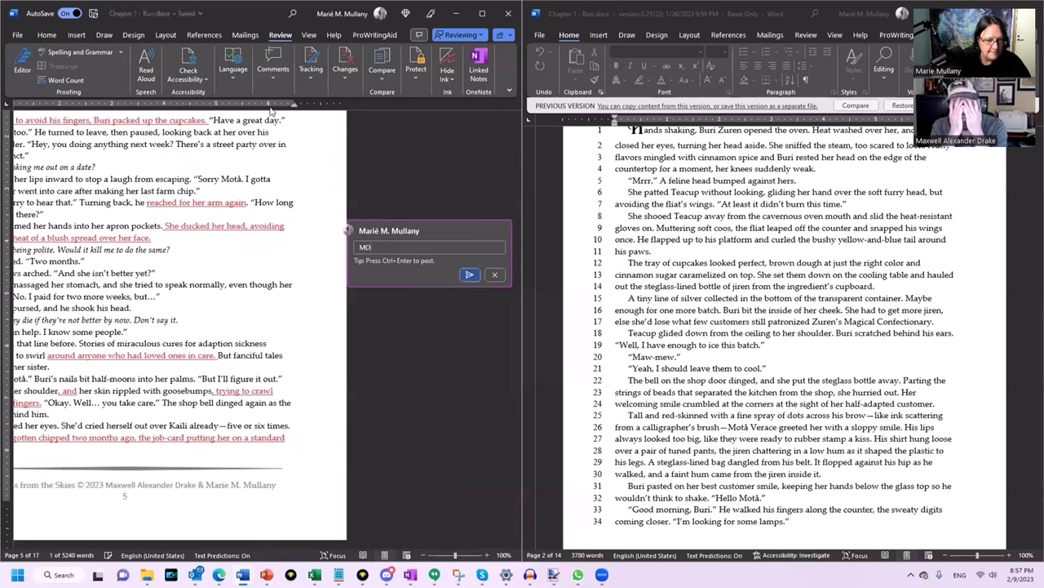
pyautogui.press('BackSpace')
pyautogui.press('BackSpace')
pyautogui.press('BackSpace')
pyautogui.write('otā reaction')
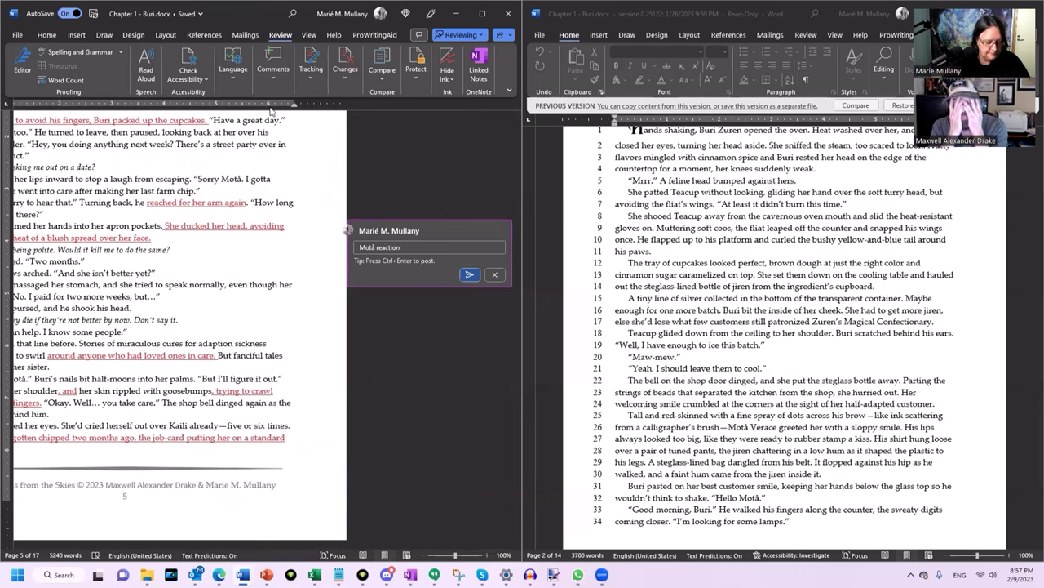
pyautogui.write(' makes her em')
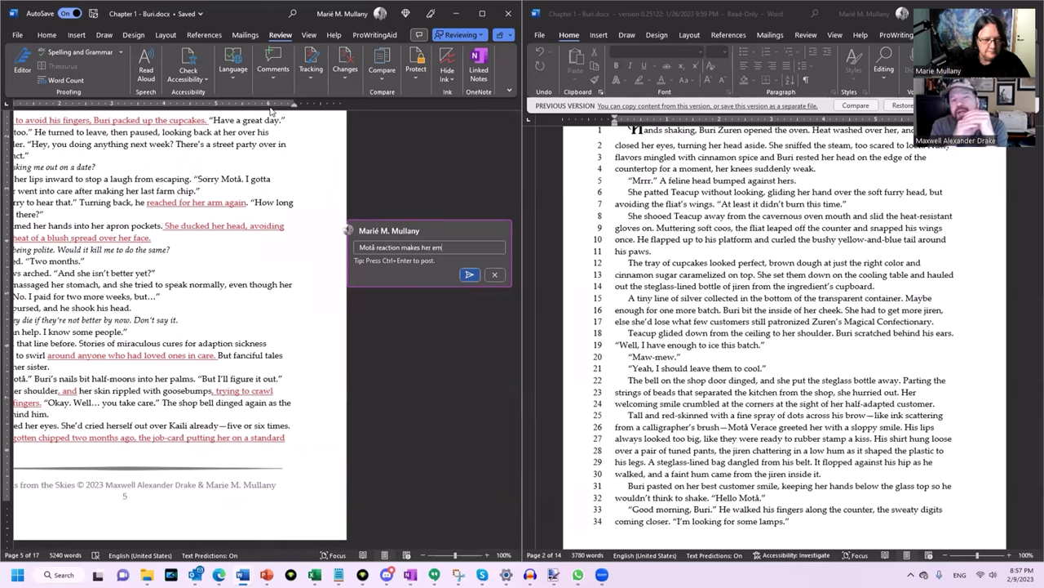
pyautogui.write('barressed')
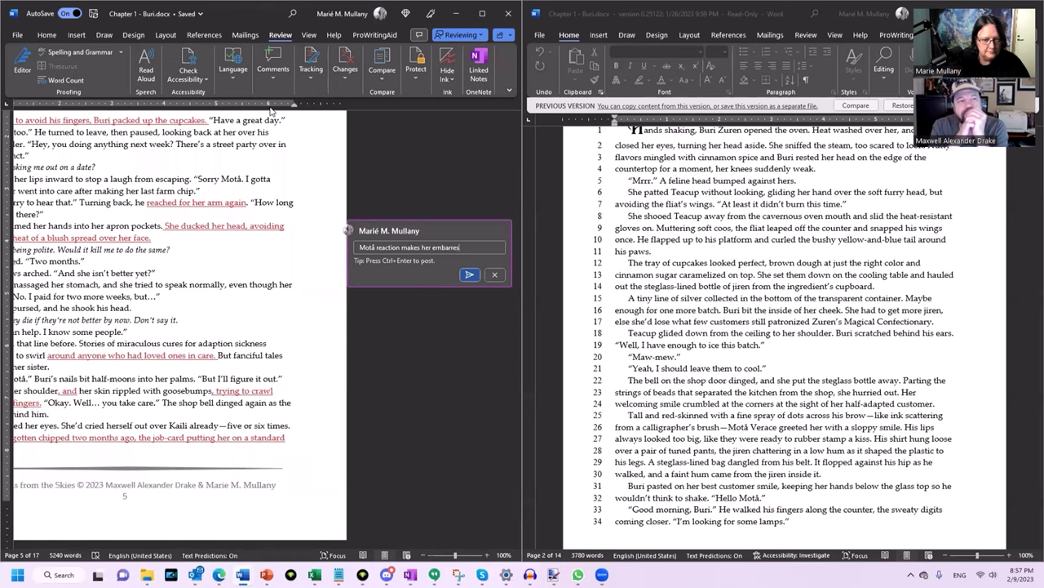
pyautogui.click(470, 274)
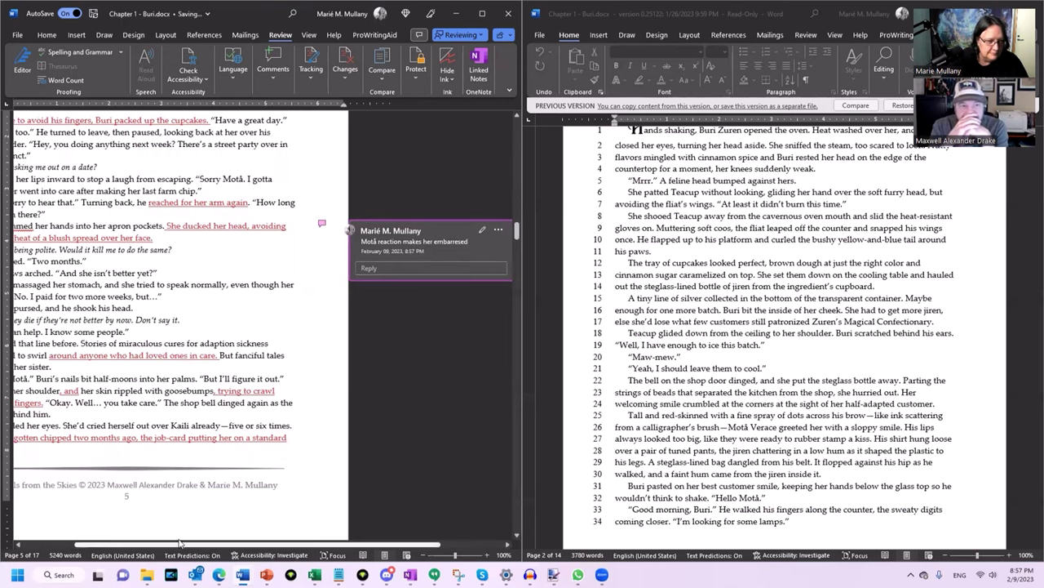
# Remove the comment just posted on line 120 of the revised chapter
pyautogui.moveTo(207, 543); pyautogui.dragTo(120, 537)
pyautogui.rightClick(121, 227)
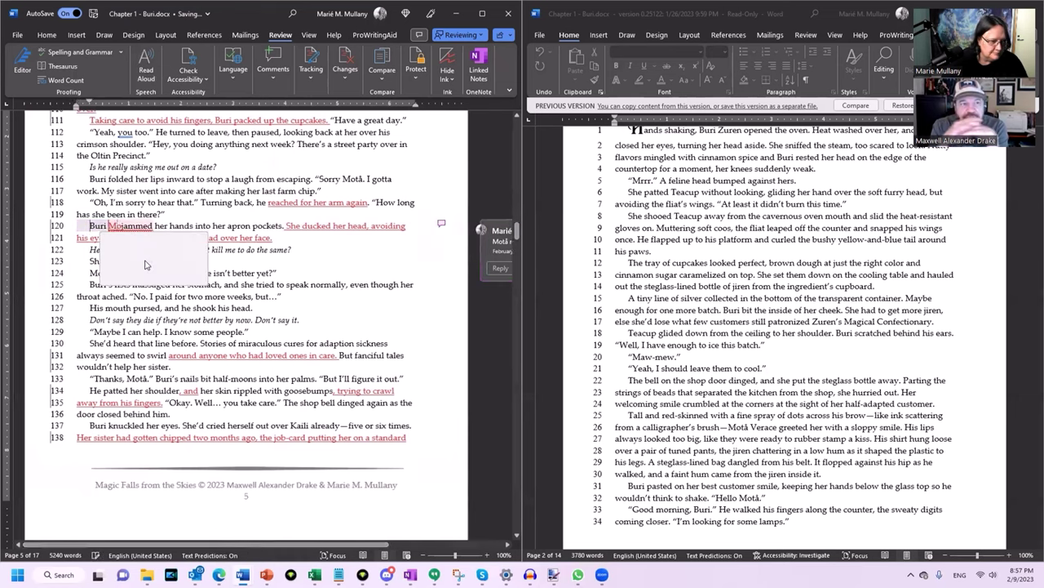
pyautogui.press('Escape')
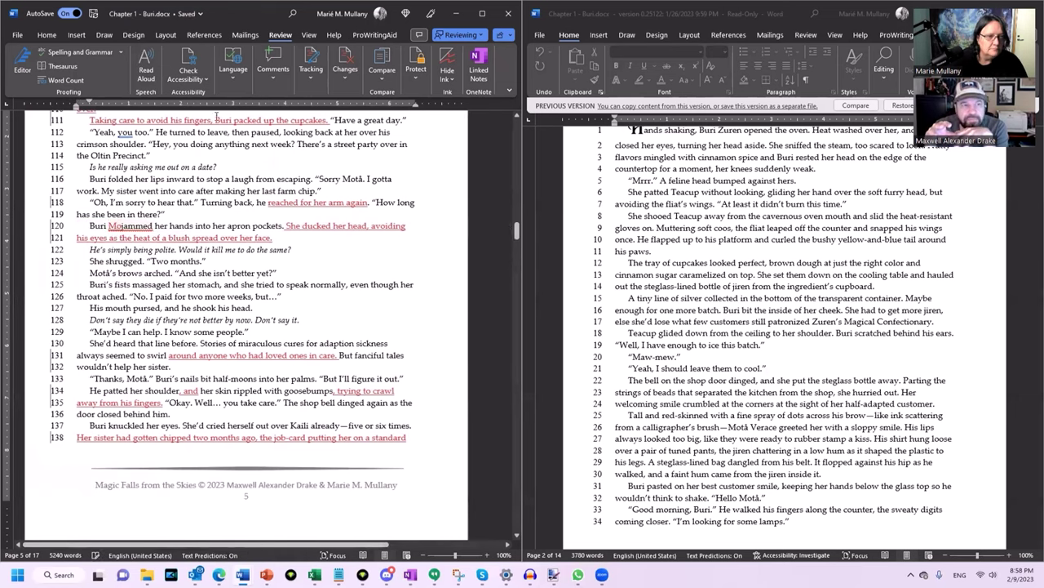
# Comment on the word before "her hands" in line 120 with "Motå reaction to make her embarrsed"
pyautogui.click(274, 65)
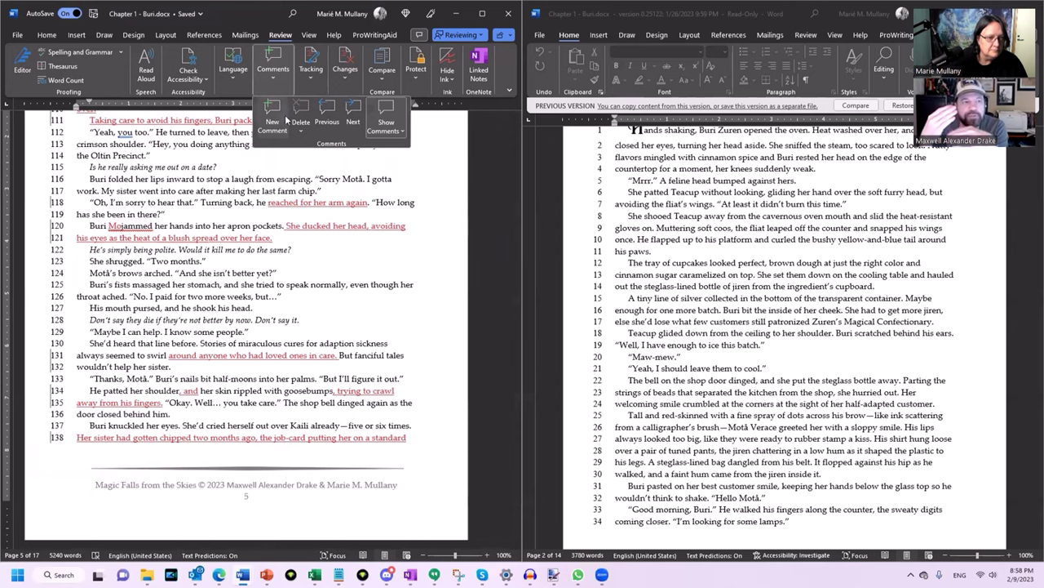
pyautogui.click(279, 123)
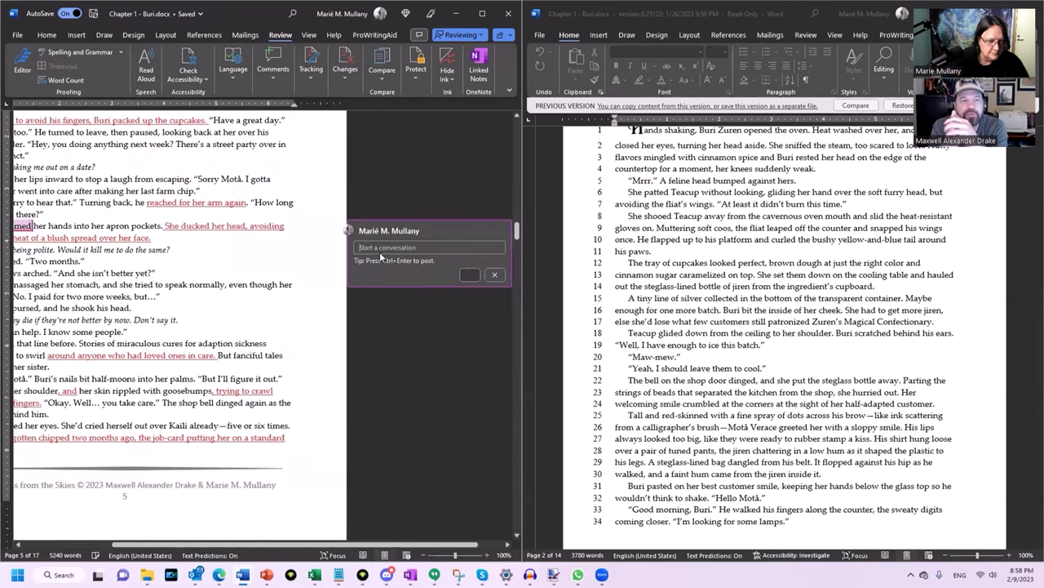
pyautogui.write('Motā')
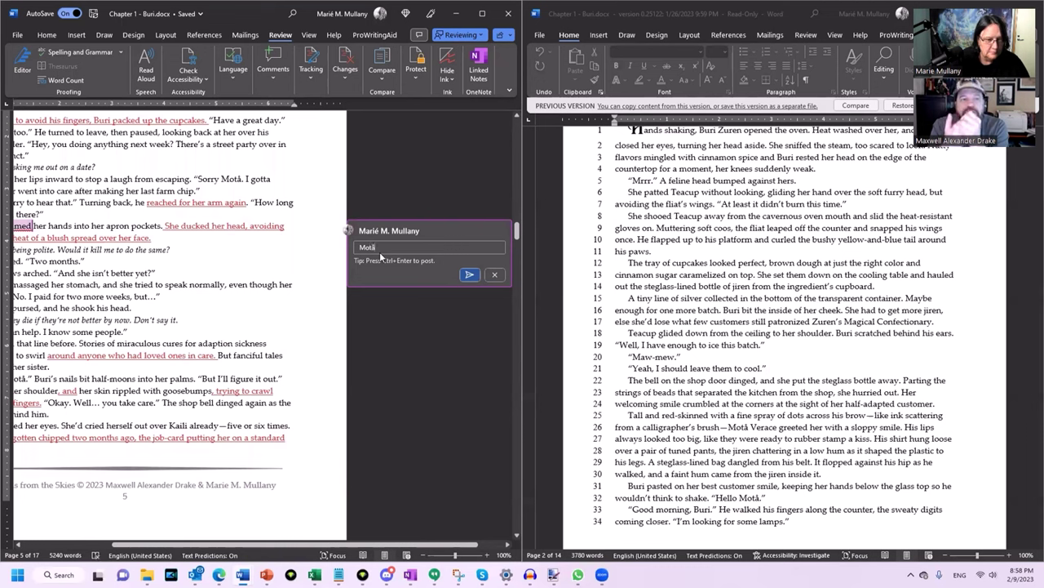
pyautogui.write('tâ reactio')
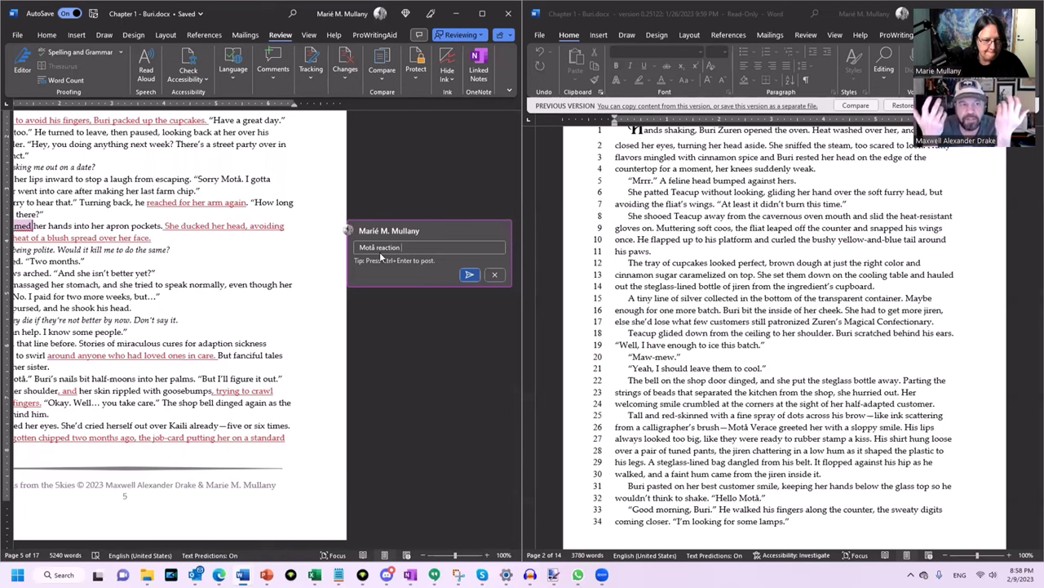
pyautogui.write('n to make her emb')
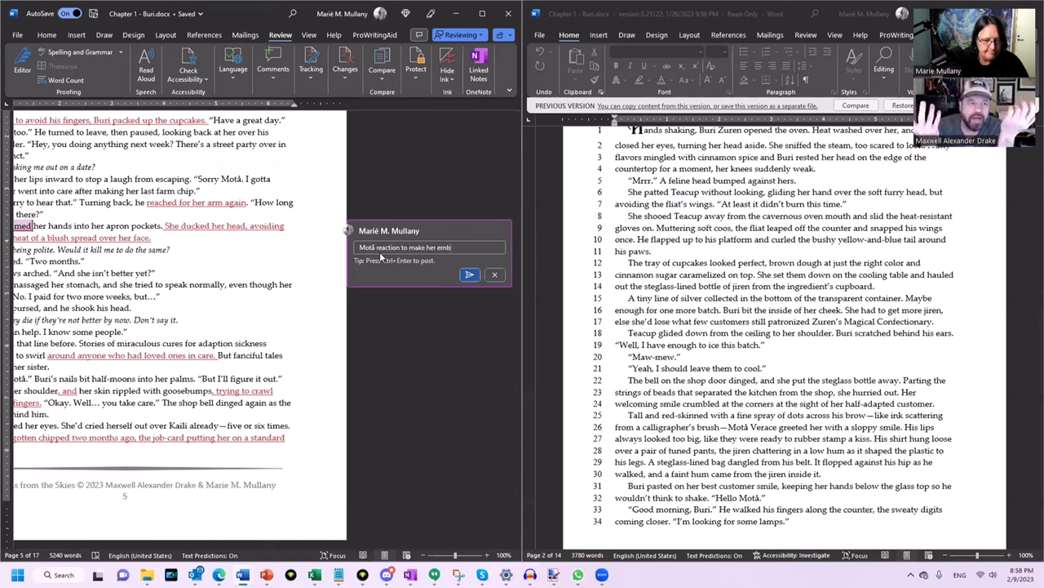
pyautogui.write('arrse')
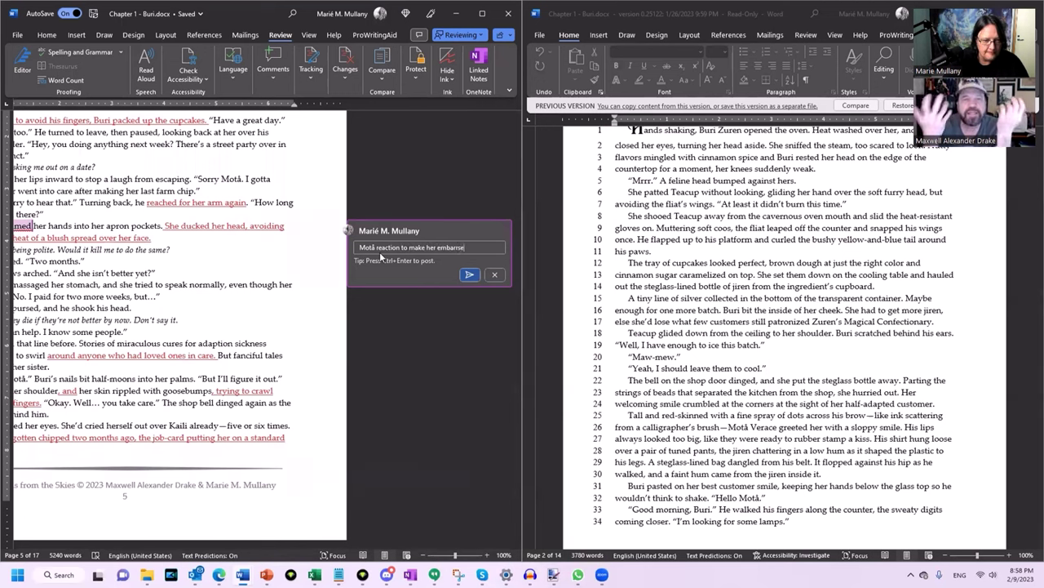
pyautogui.press('BackSpace')
pyautogui.press('BackSpace')
pyautogui.press('BackSpace')
pyautogui.write('sed')
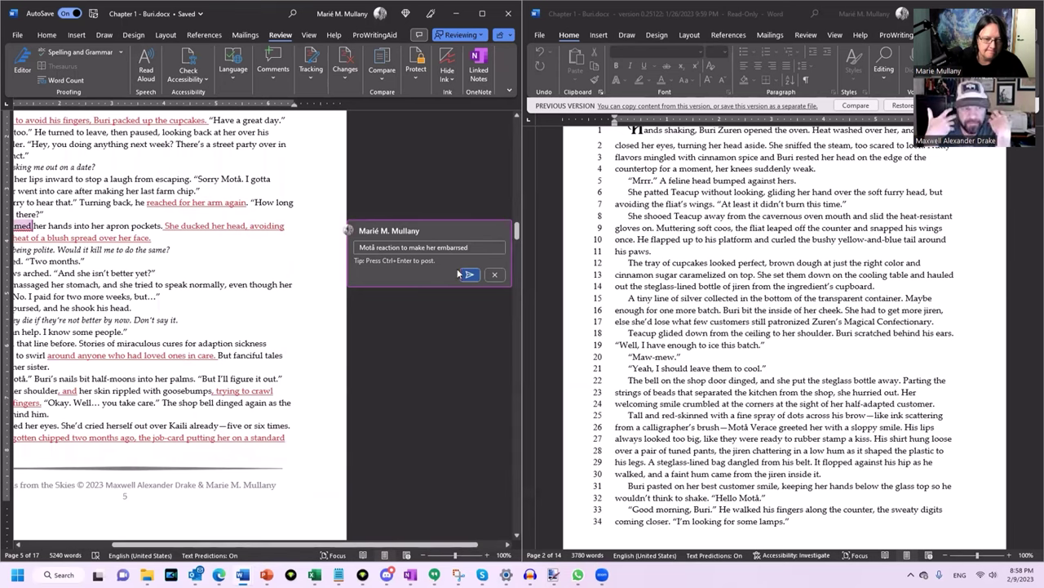
pyautogui.click(469, 273)
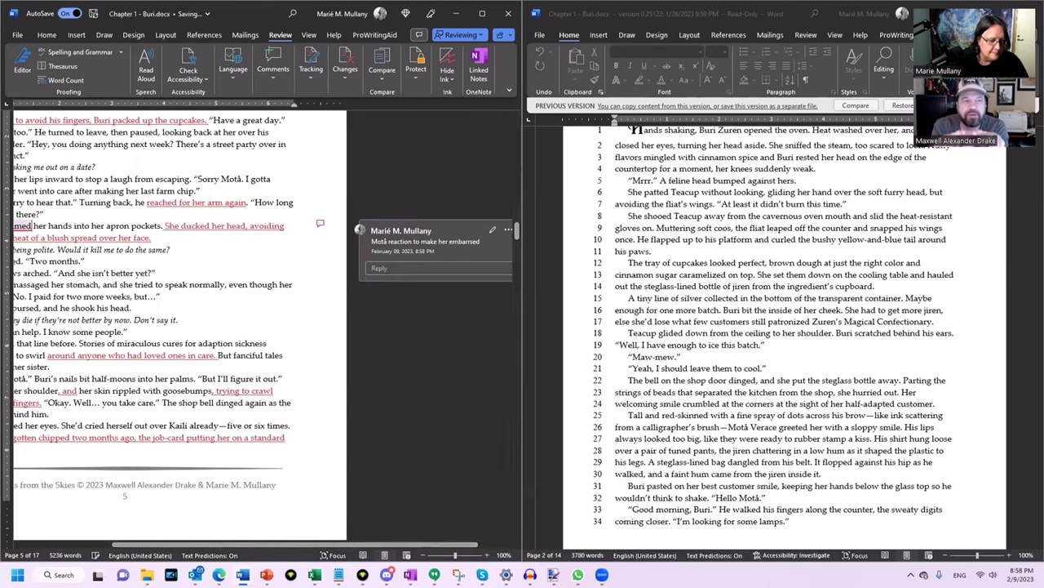
# Remove the stray letters "Mo" in front of "jammed" in line 120 of the revised chapter
pyautogui.moveTo(297, 547); pyautogui.dragTo(199, 547)
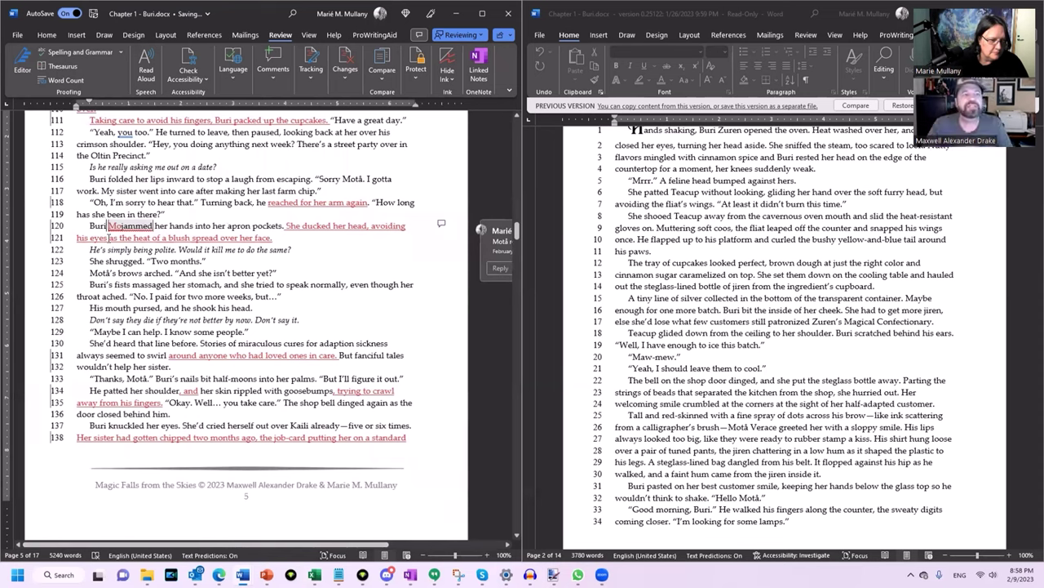
pyautogui.press('Delete')
pyautogui.press('Delete')
pyautogui.press('Delete')
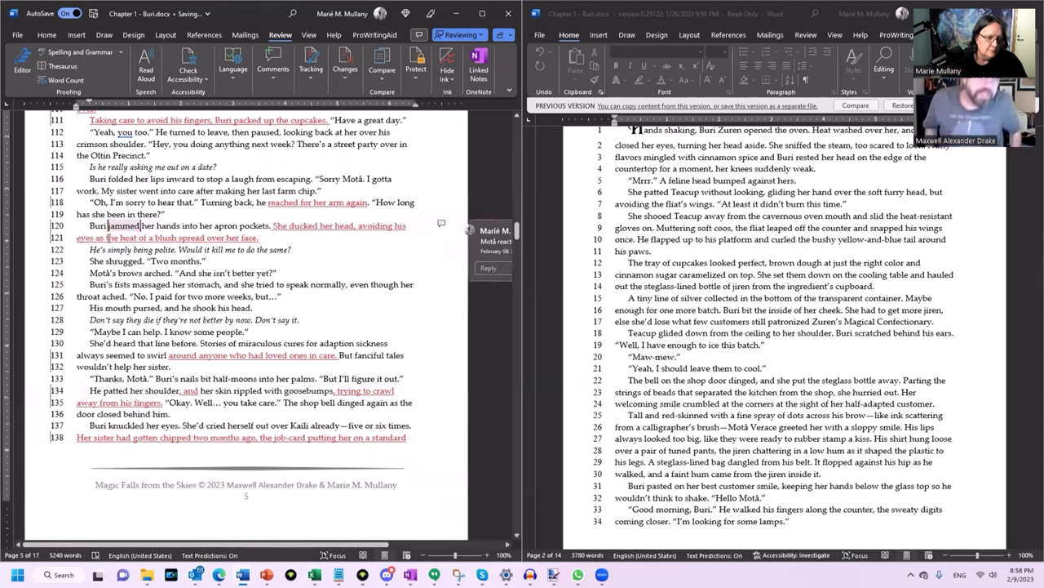
pyautogui.click(326, 262)
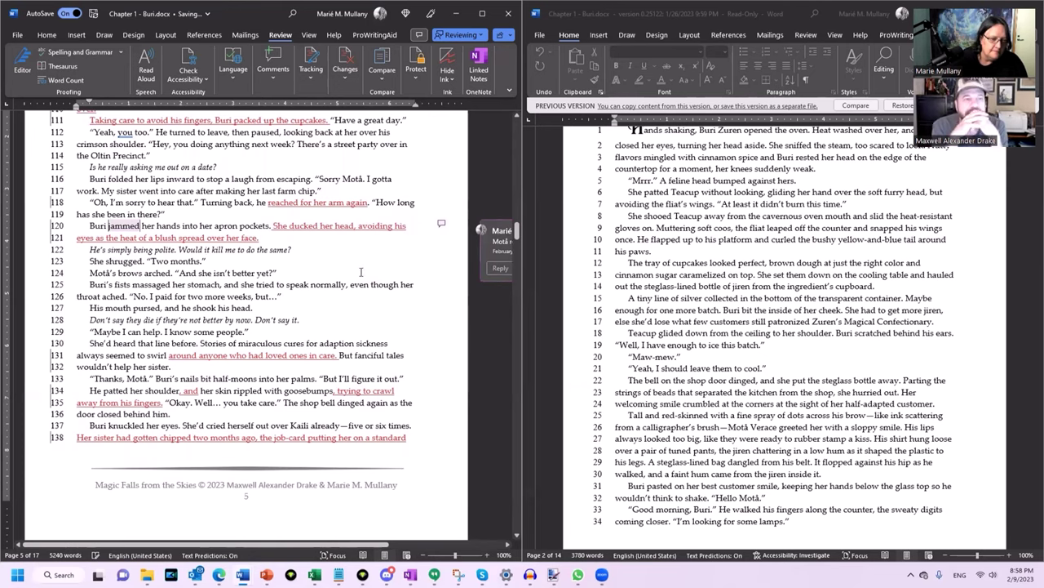
# Read on from line 120 into page 6 and delete the three sentences beginning "The city had paid for two months" in lines 144–145
pyautogui.scroll(-1, 361, 272)
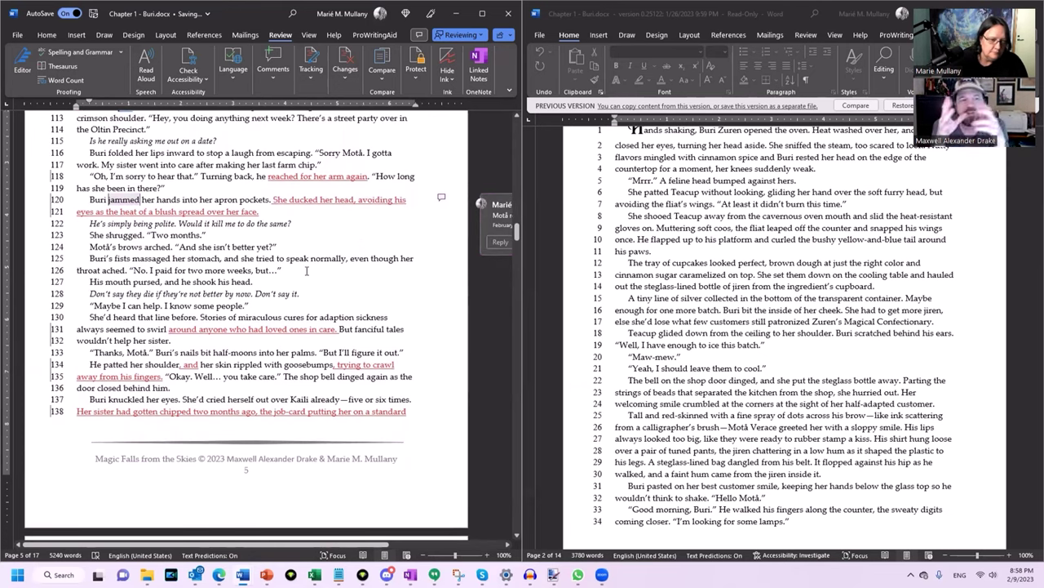
pyautogui.scroll(-1, 306, 270)
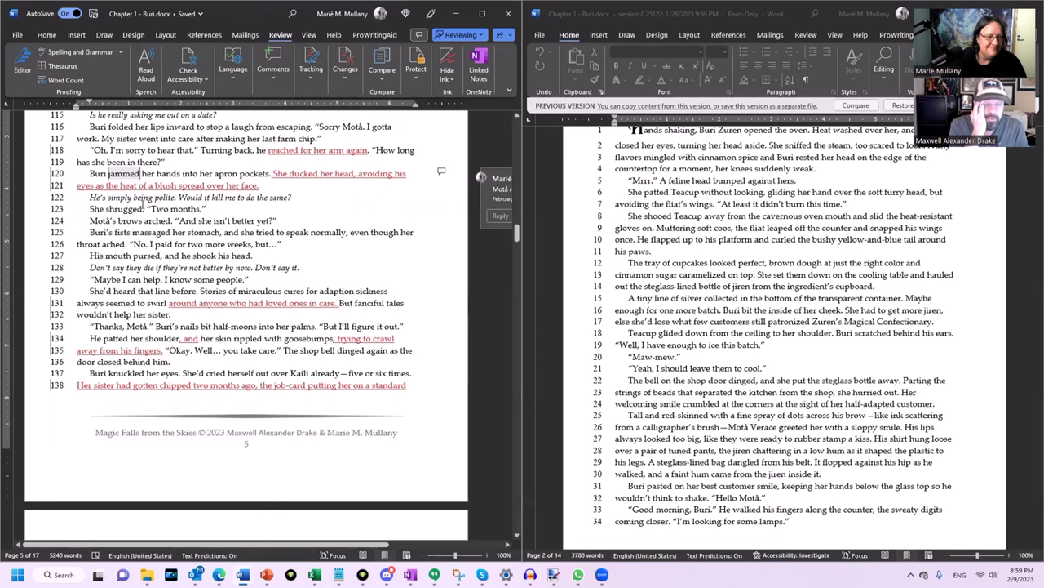
pyautogui.click(88, 221)
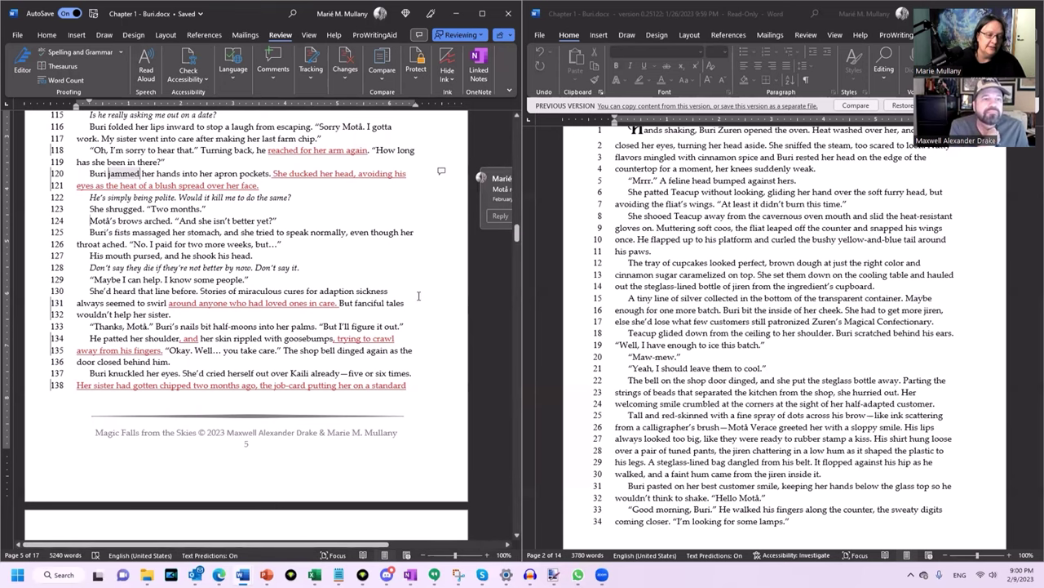
pyautogui.scroll(-1, 426, 302)
pyautogui.scroll(-1, 426, 302)
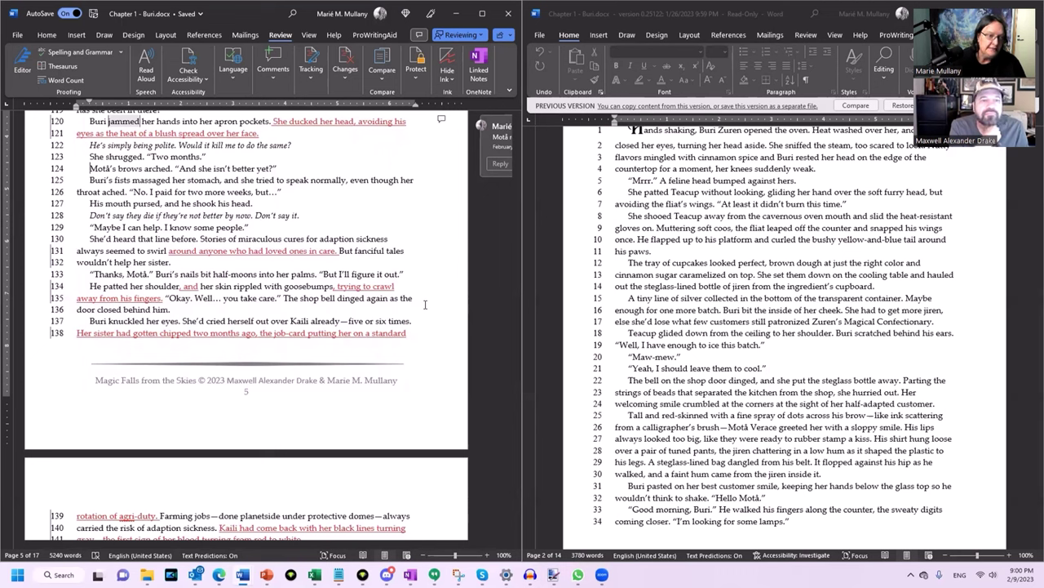
pyautogui.scroll(-2, 425, 306)
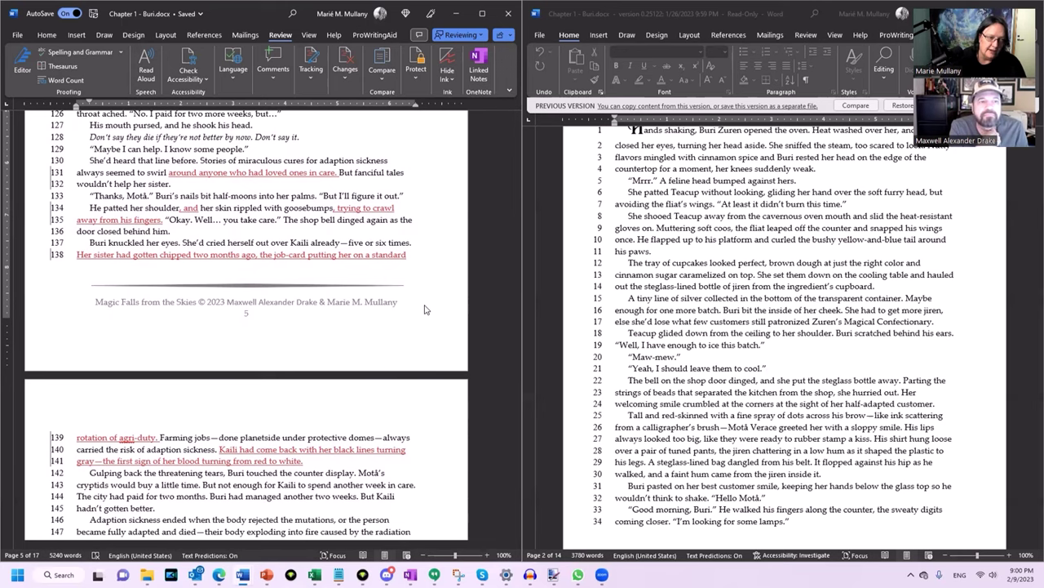
pyautogui.scroll(-2, 425, 309)
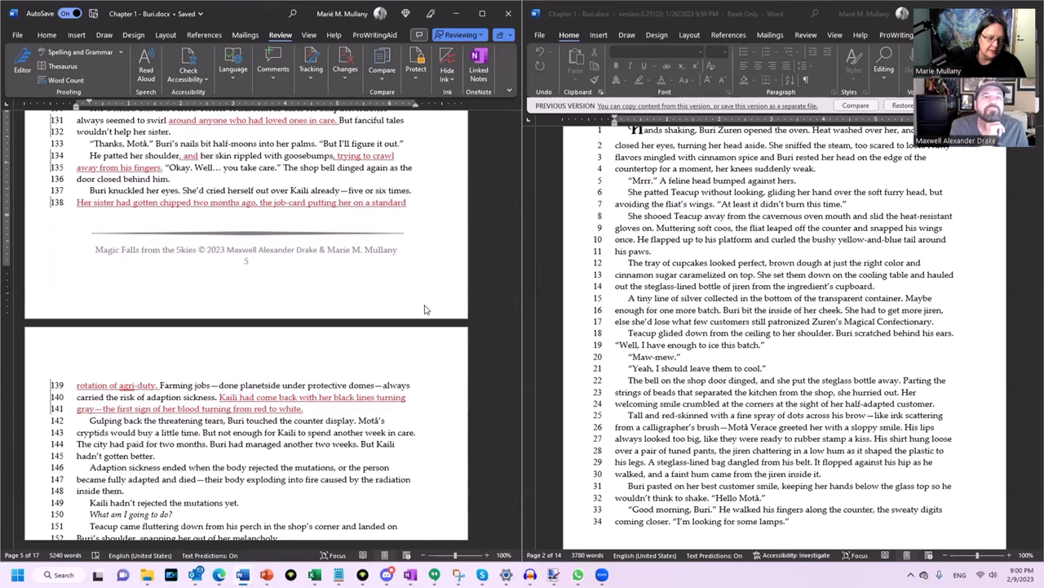
pyautogui.scroll(-2, 425, 307)
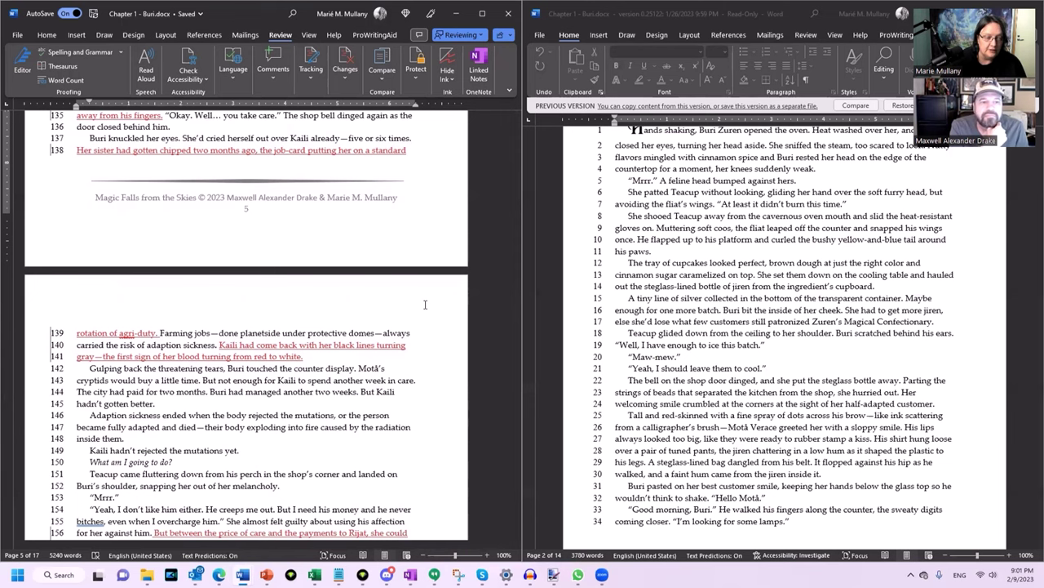
pyautogui.scroll(-1, 425, 305)
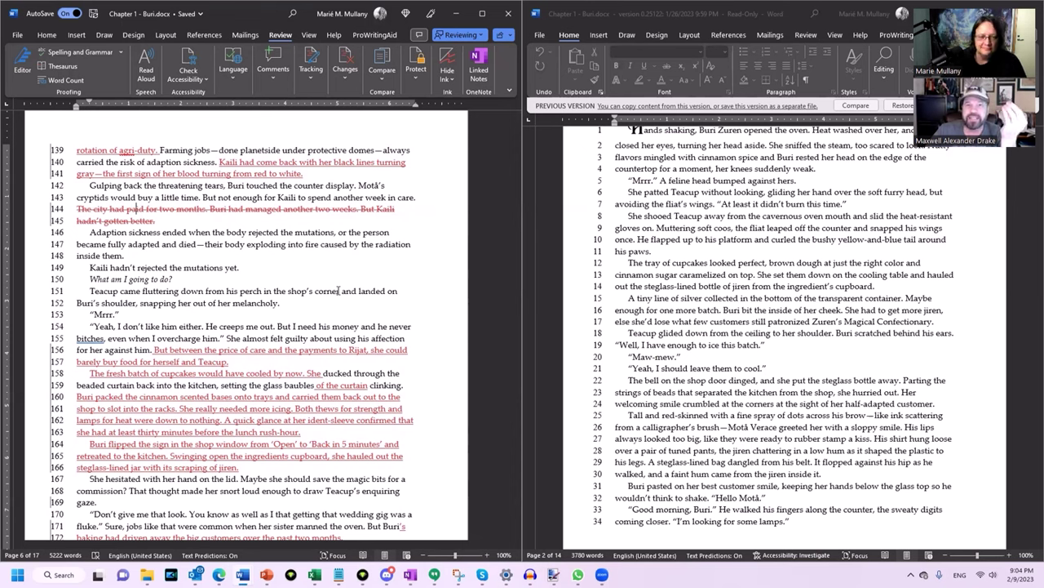
# Look over the tracked revisions on the rest of page 6 and through page 7 of the revised chapter
pyautogui.scroll(-4, 387, 367)
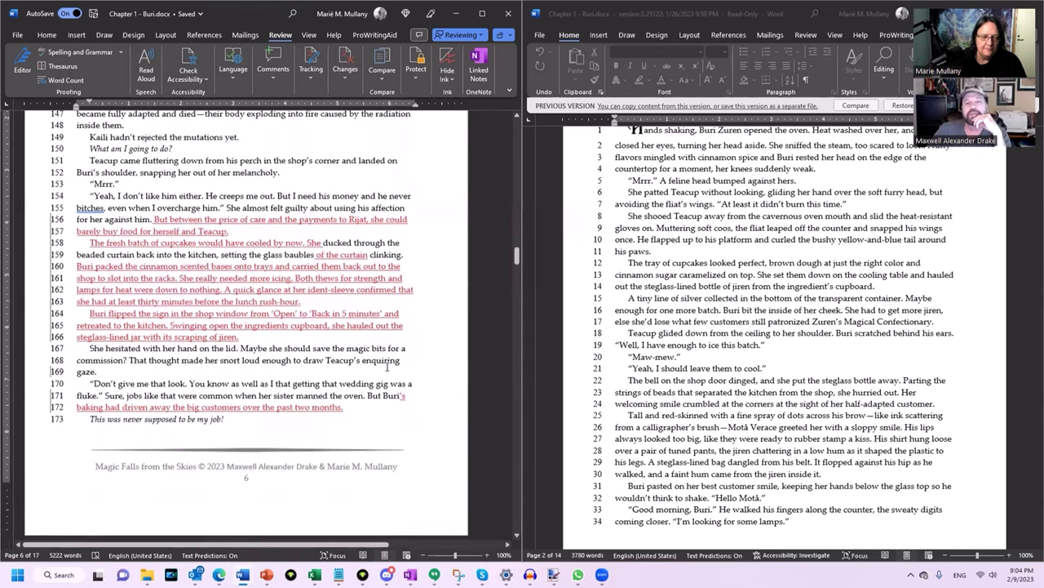
pyautogui.scroll(-10, 387, 366)
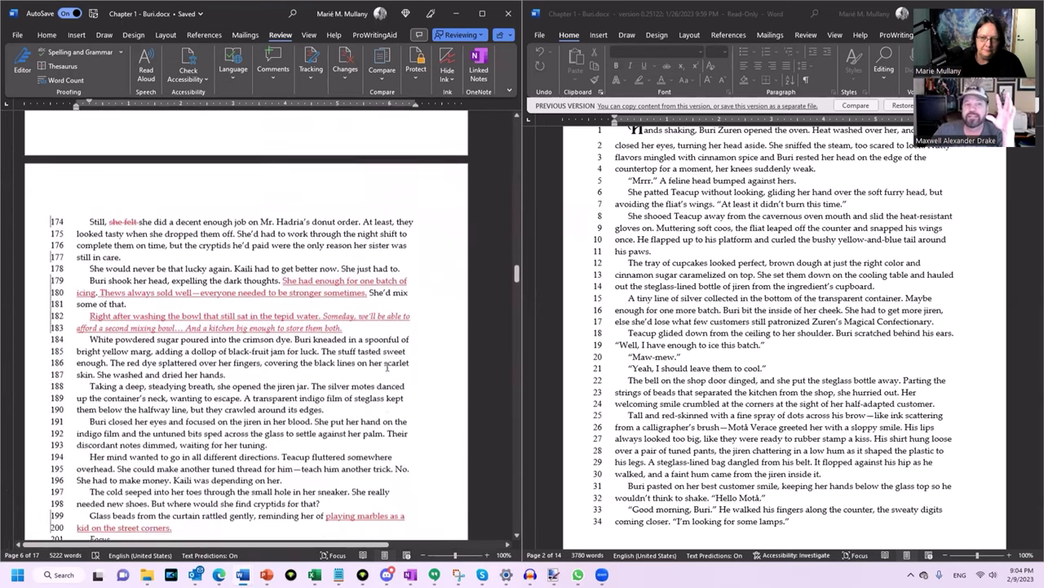
pyautogui.scroll(-1, 387, 366)
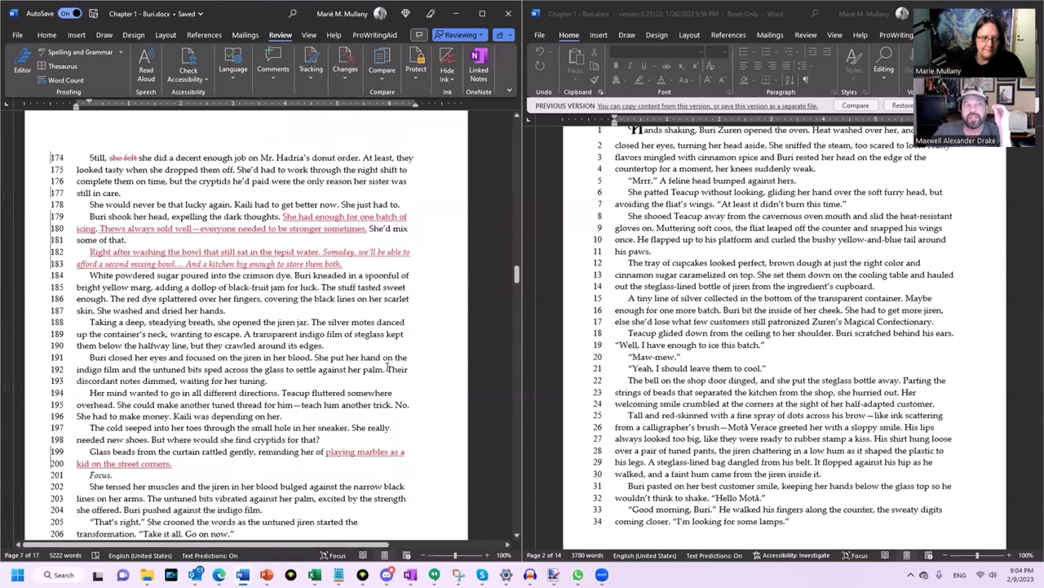
pyautogui.scroll(-3, 387, 367)
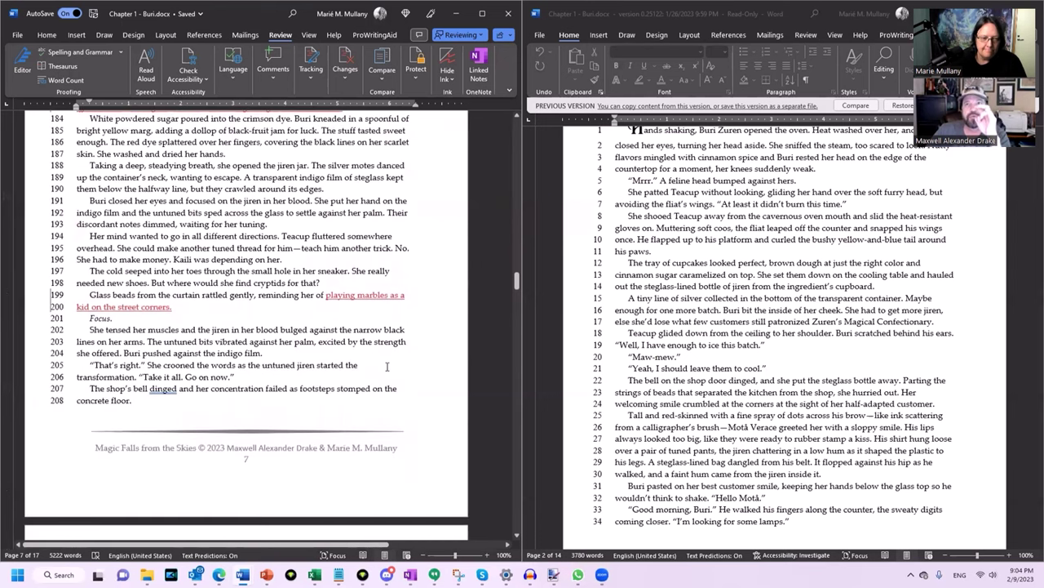
# Comment on the word "playing" in line 199 of the revised Chapter 1 with "Catapult bullets here"
pyautogui.scroll(-10, 387, 366)
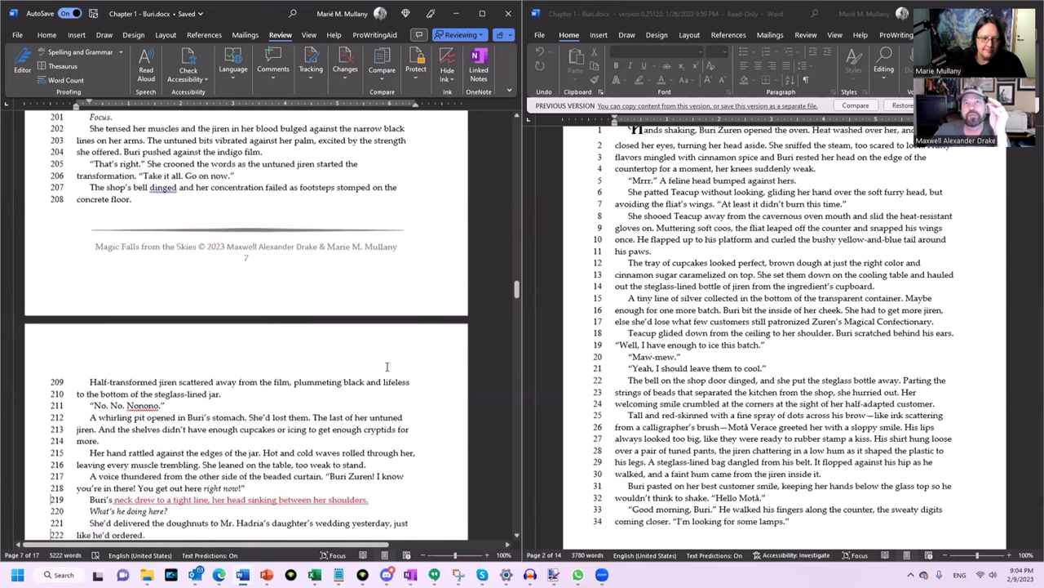
pyautogui.scroll(-2, 387, 366)
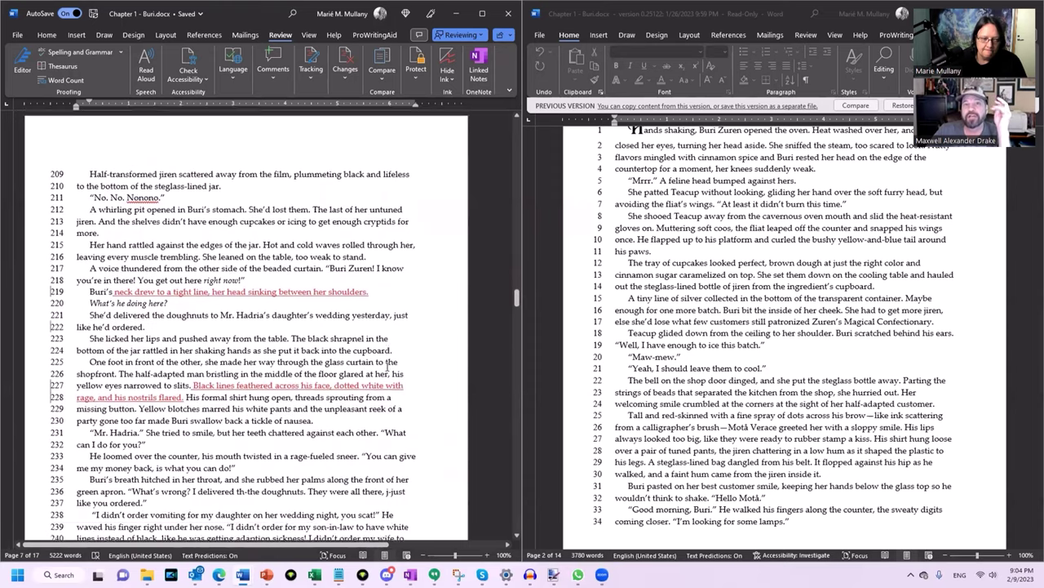
pyautogui.scroll(9, 386, 366)
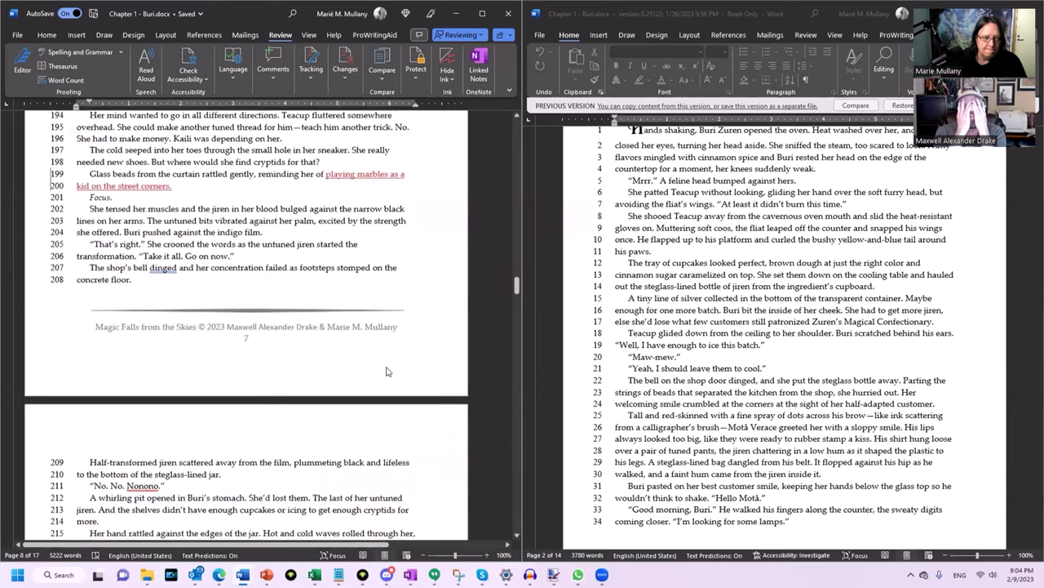
pyautogui.doubleClick(341, 190)
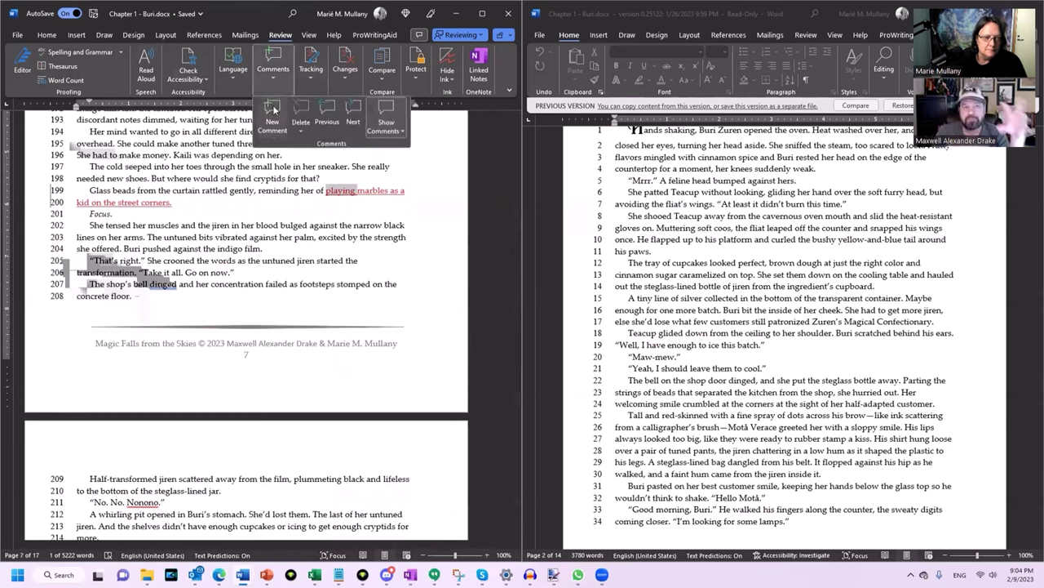
pyautogui.press('Right')
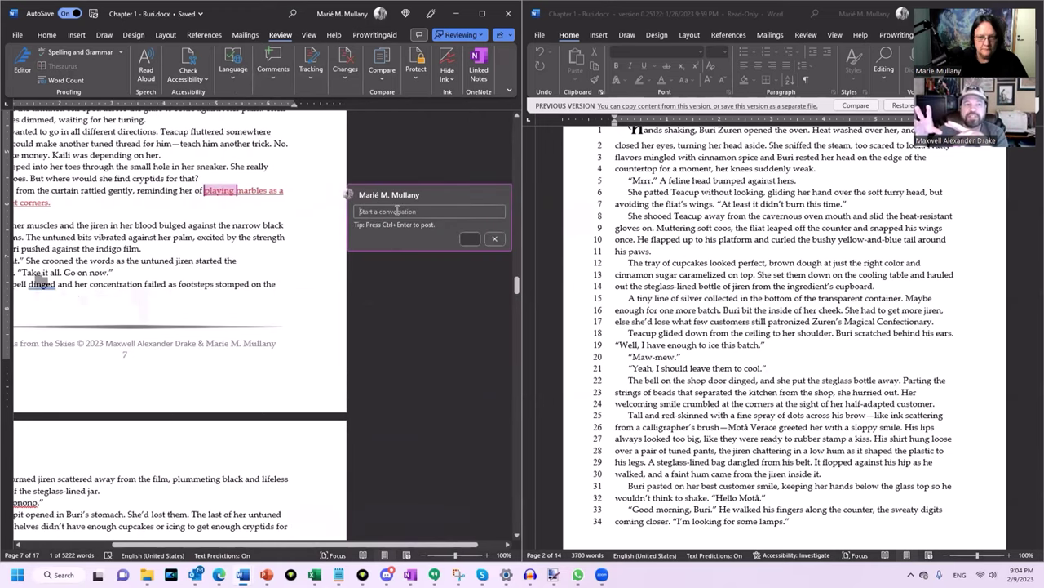
pyautogui.write('cat')
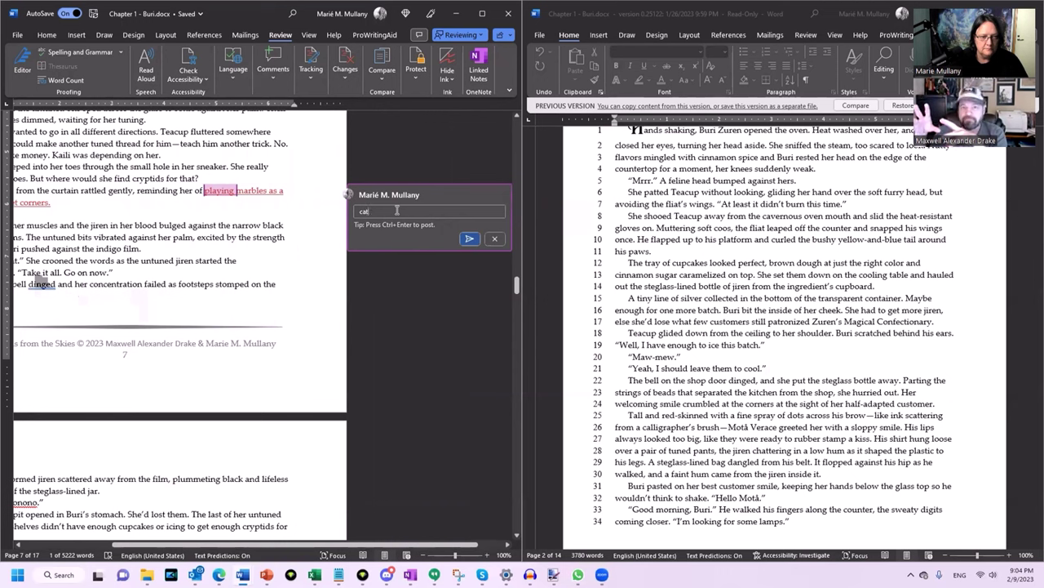
pyautogui.write('apult')
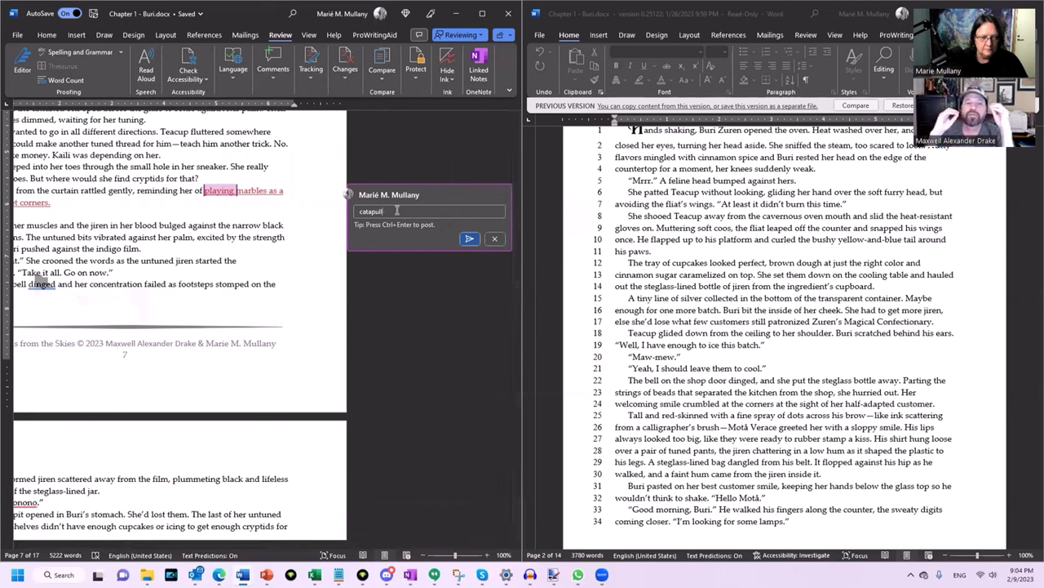
pyautogui.write(' butte')
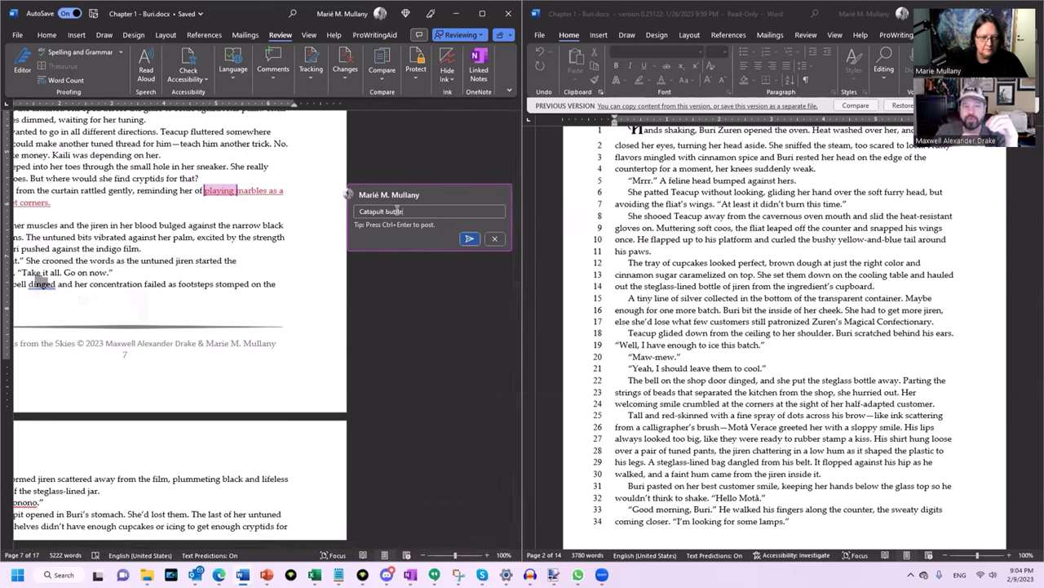
pyautogui.press('BackSpace')
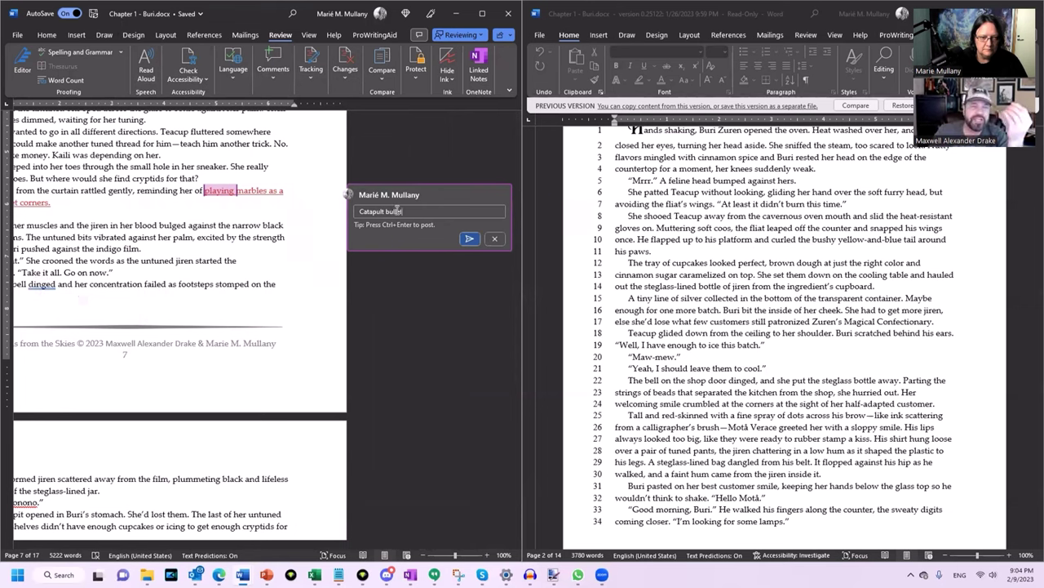
pyautogui.write('ets here')
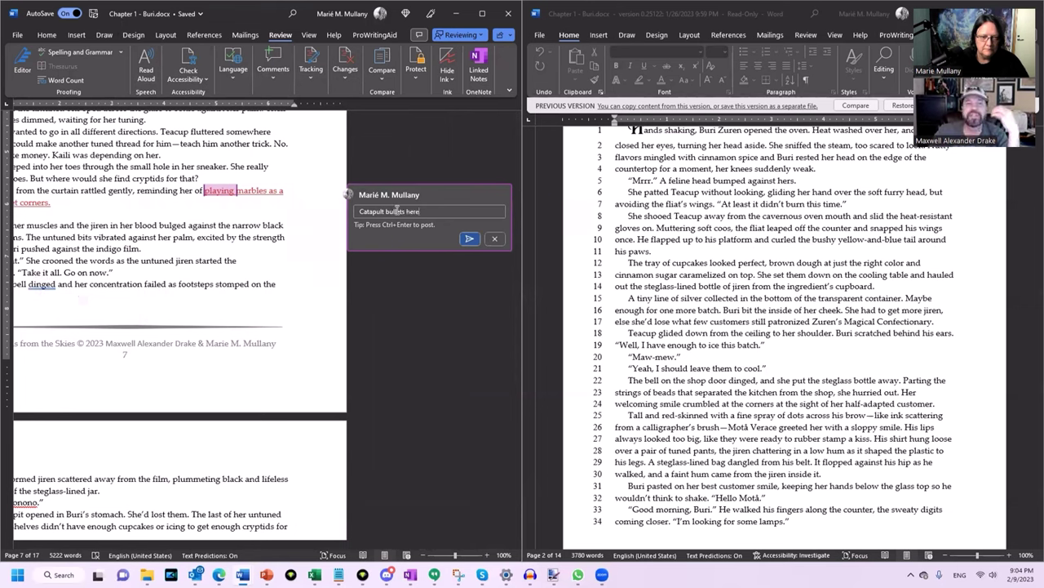
pyautogui.click(469, 239)
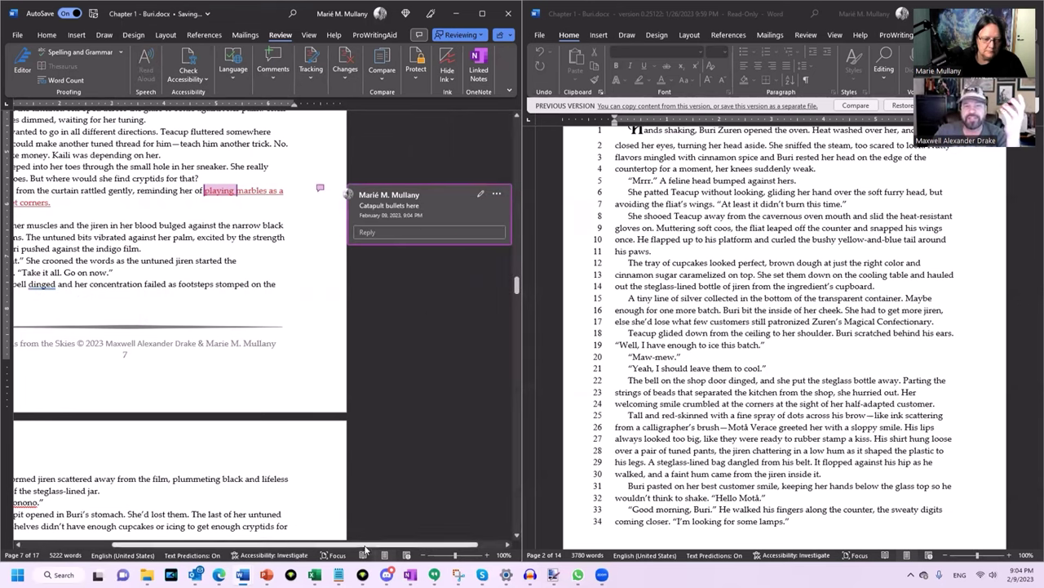
pyautogui.moveTo(364, 544); pyautogui.dragTo(271, 544)
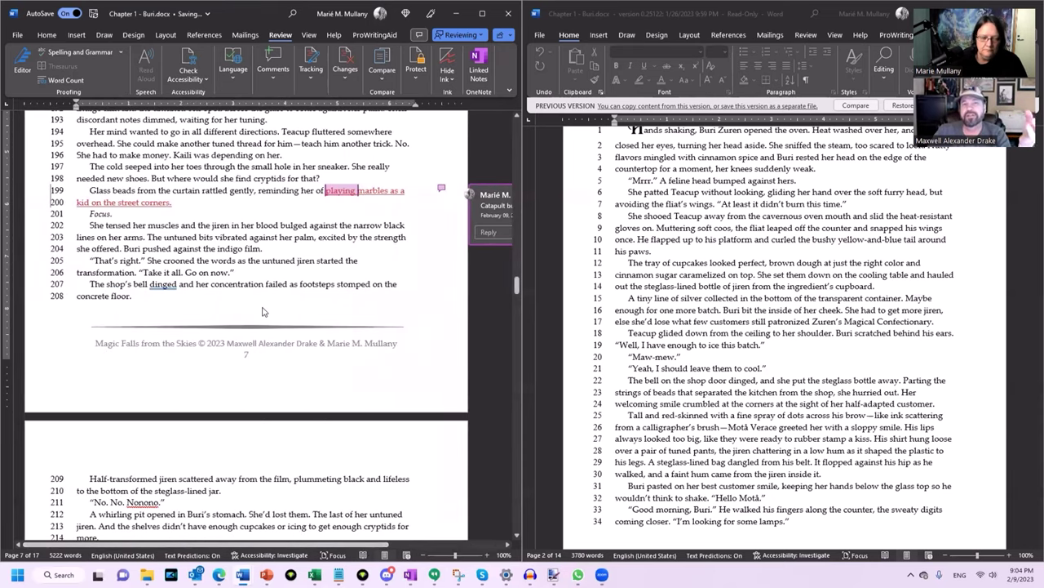
# Look over the tracked revisions and comments from the end of page 7 through page 10 of the revised chapter
pyautogui.scroll(-3, 263, 311)
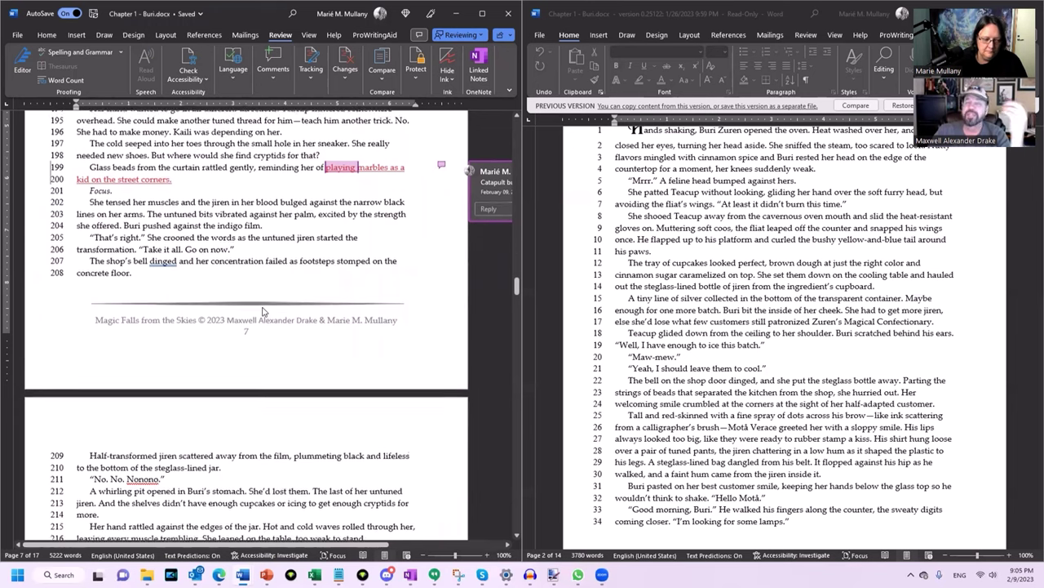
pyautogui.scroll(-10, 263, 307)
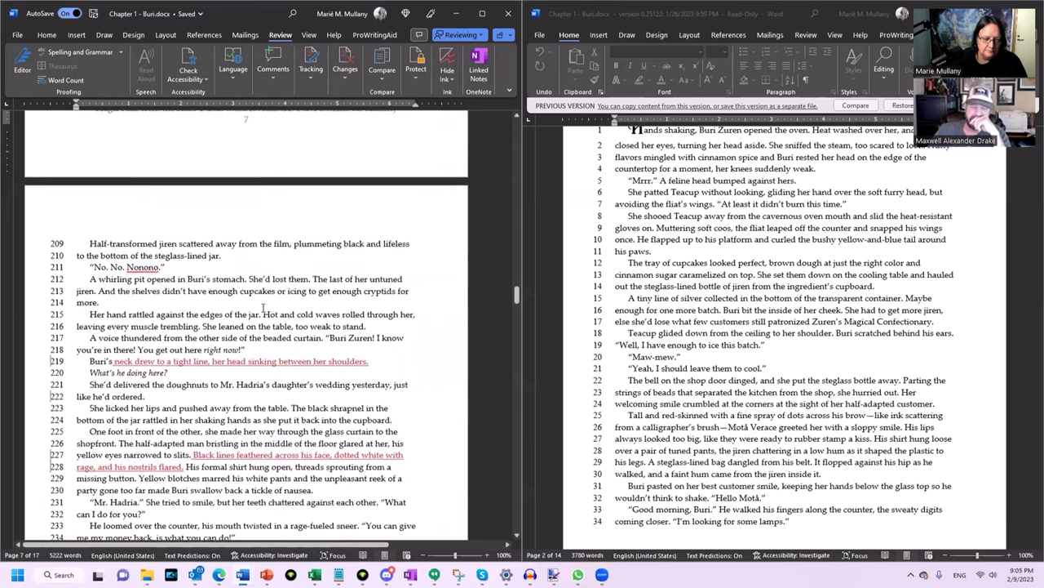
pyautogui.scroll(-10, 263, 308)
pyautogui.scroll(-5, 263, 307)
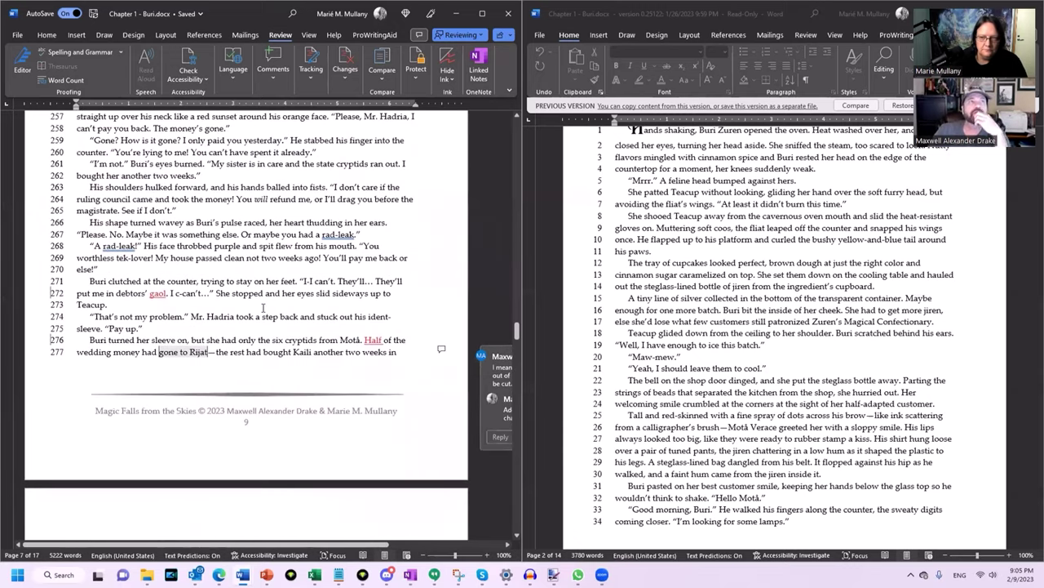
pyautogui.scroll(-5, 263, 307)
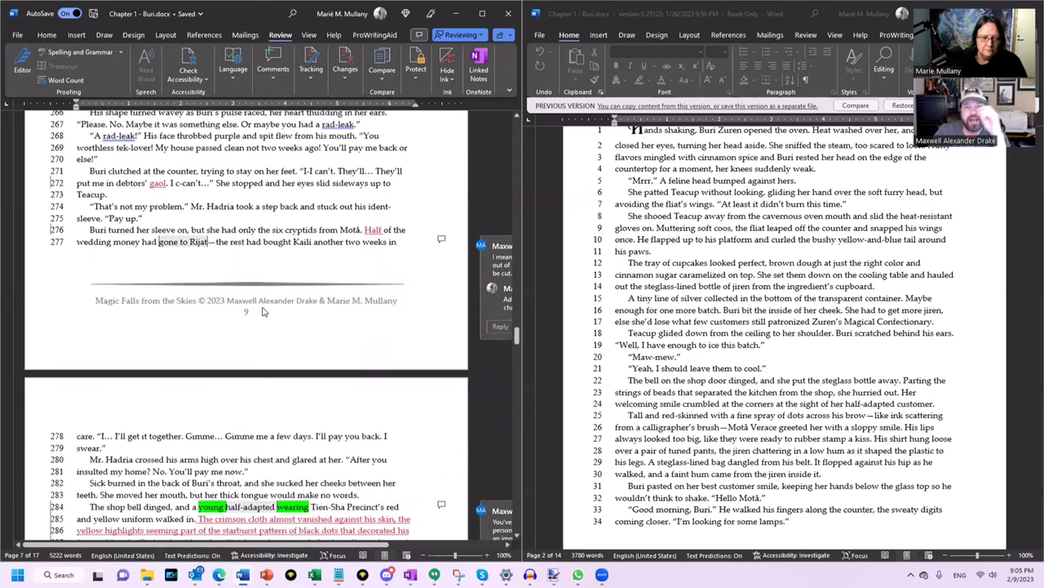
pyautogui.scroll(-6, 262, 307)
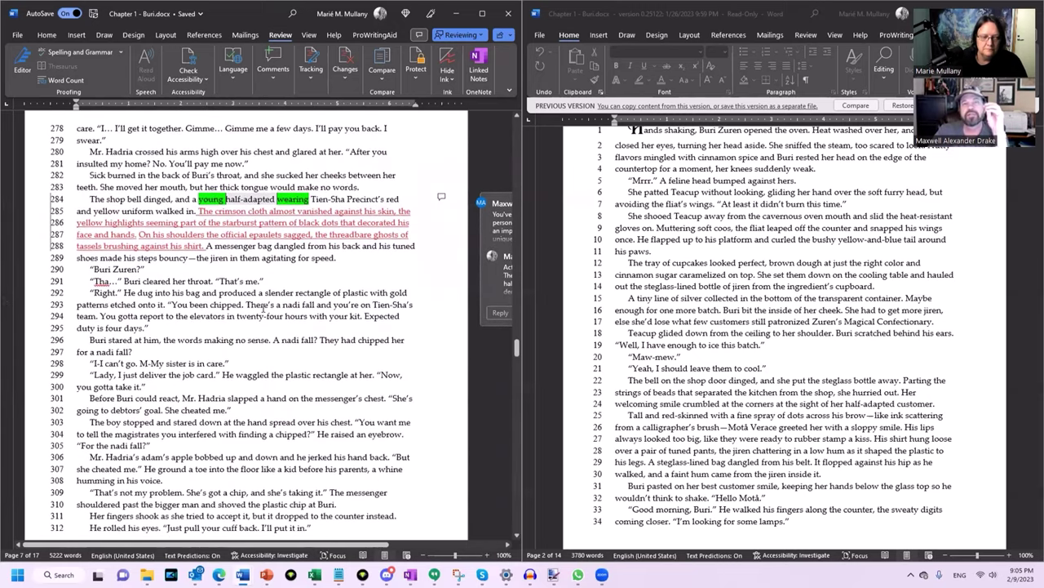
pyautogui.scroll(-2, 263, 307)
pyautogui.scroll(3, 263, 308)
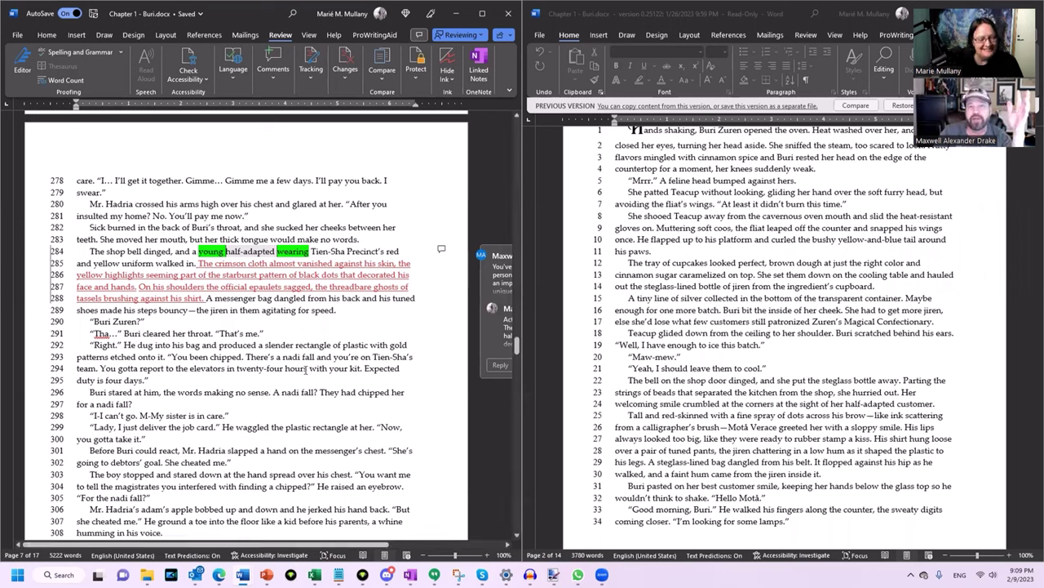
# Open "02 - Chapter Two - Lyron False intro.docx" from the WIP folder of Magic Falls from the Sky
pyautogui.moveTo(219, 574)
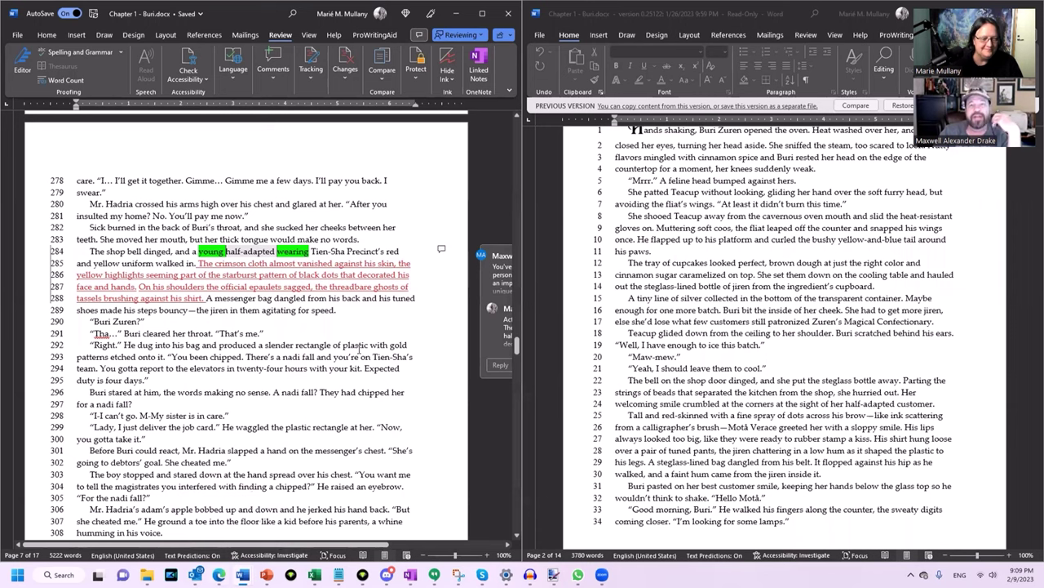
pyautogui.moveTo(147, 574)
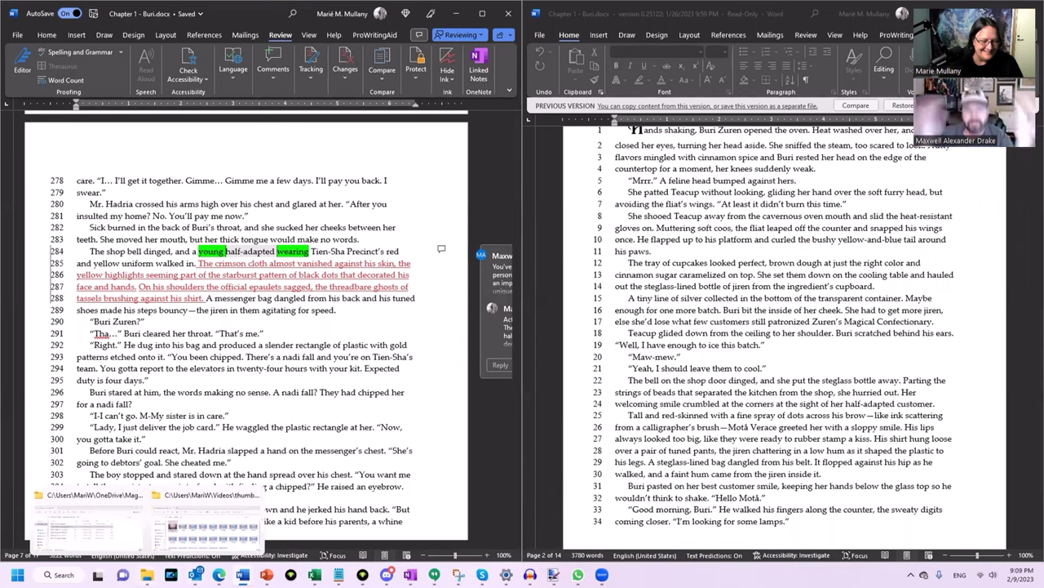
pyautogui.click(108, 536)
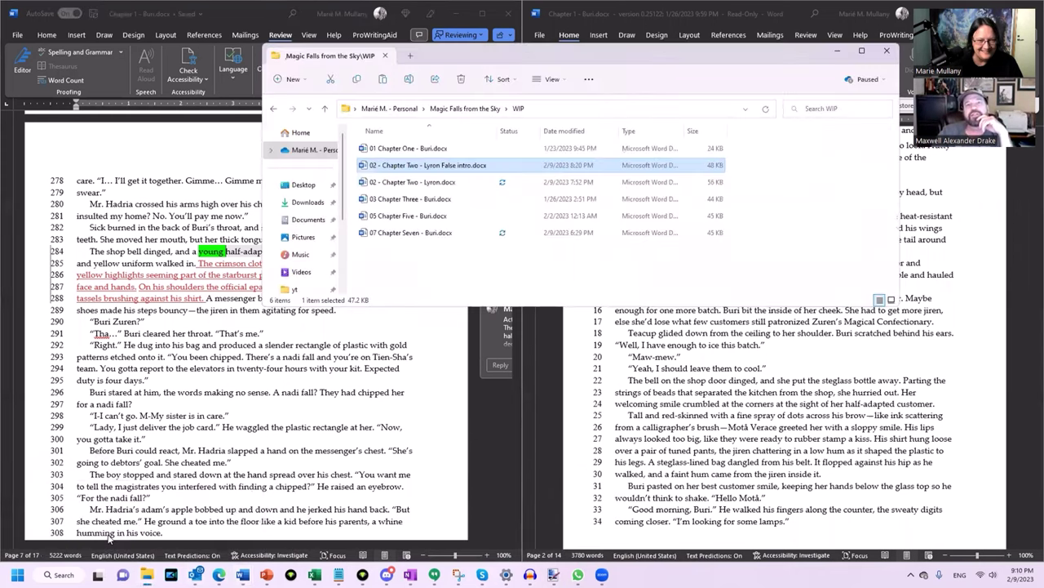
pyautogui.doubleClick(461, 166)
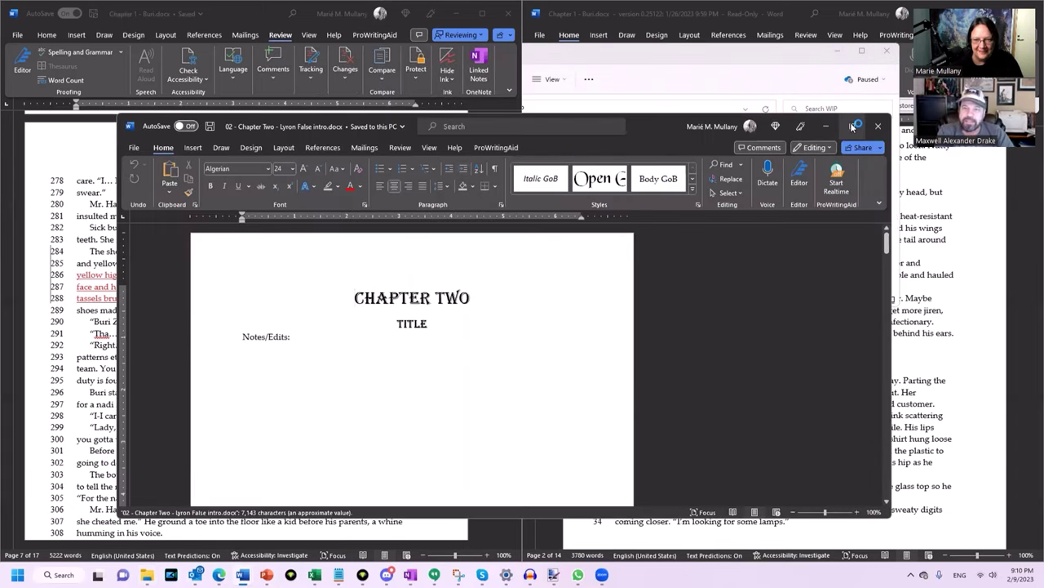
# Place the false intro beside the other Chapter Two - Lyron document, close the Navigation pane, and show the false intro's opening lines
pyautogui.moveTo(850, 128)
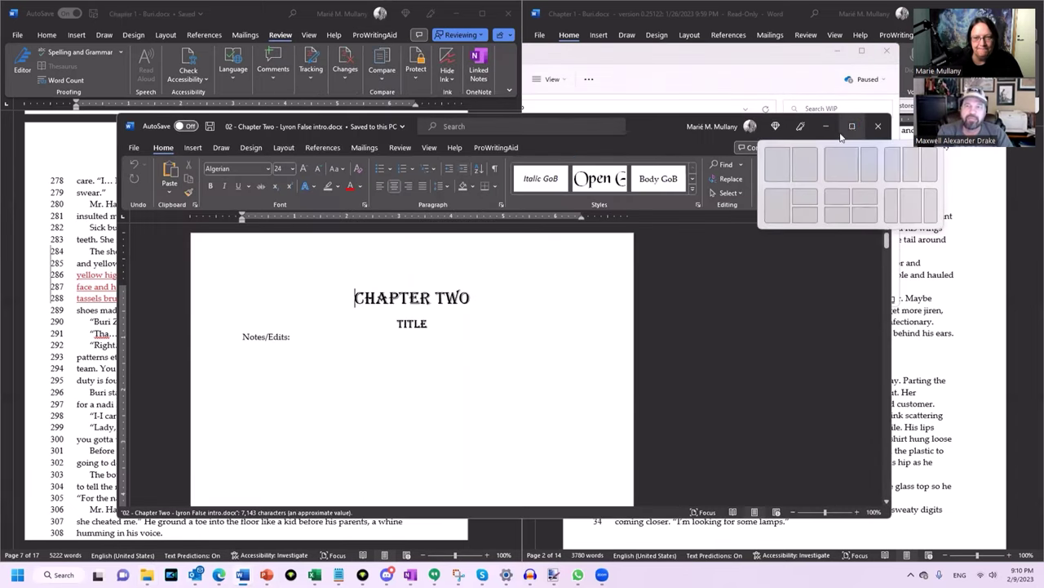
pyautogui.click(779, 167)
pyautogui.click(707, 111)
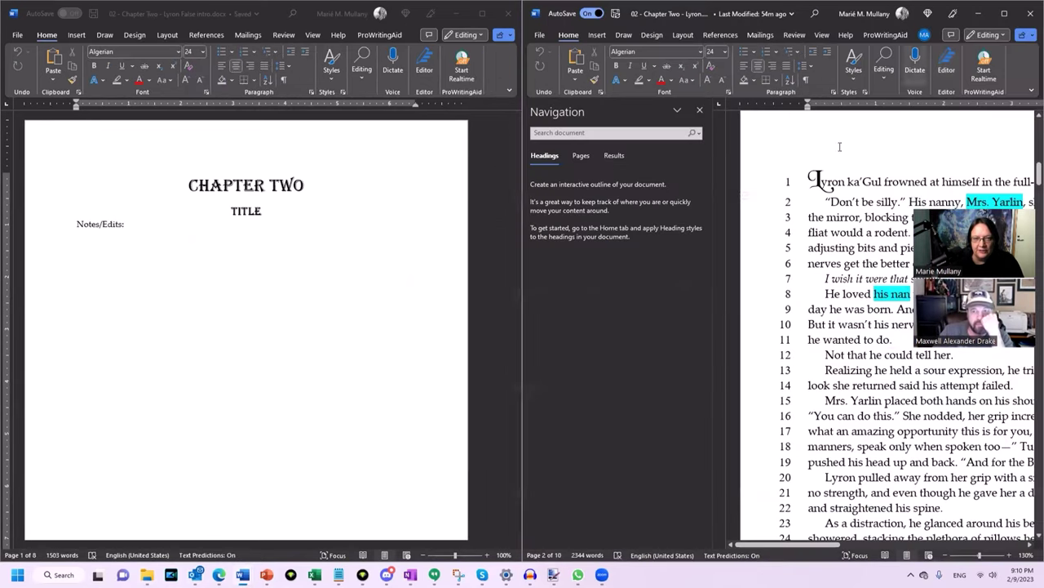
pyautogui.click(700, 111)
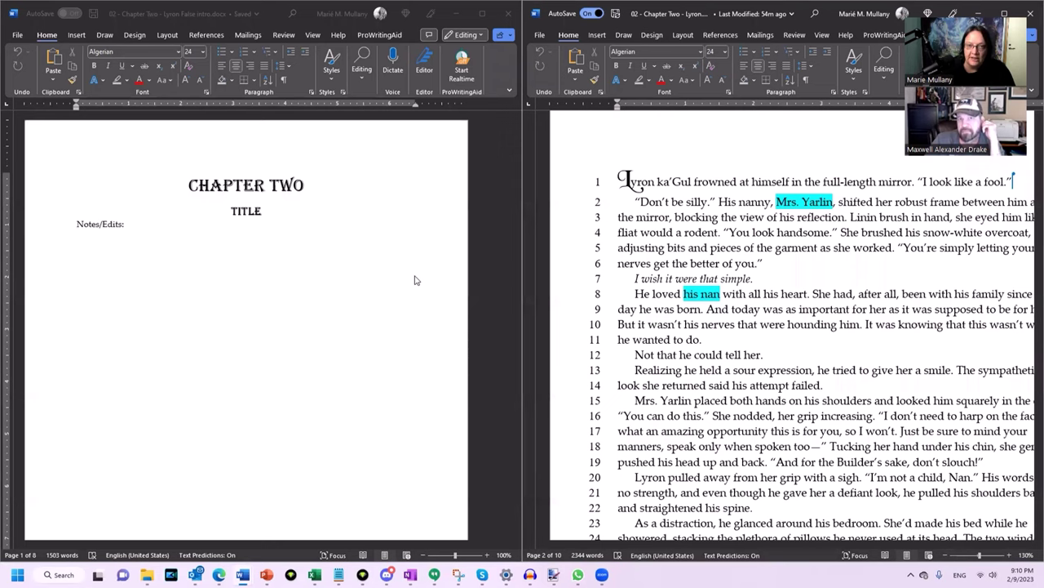
pyautogui.scroll(-6, 415, 280)
pyautogui.scroll(-5, 414, 280)
pyautogui.scroll(-2, 415, 280)
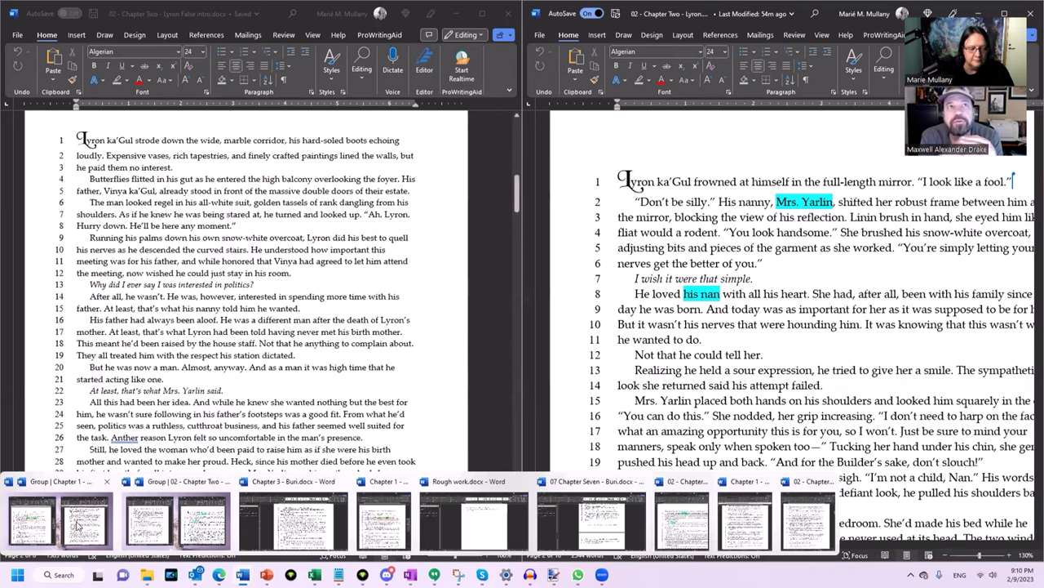
# Revisit the Chapter 1 comparison at lines 278–308 and return to the two Chapter Two drafts
pyautogui.click(81, 526)
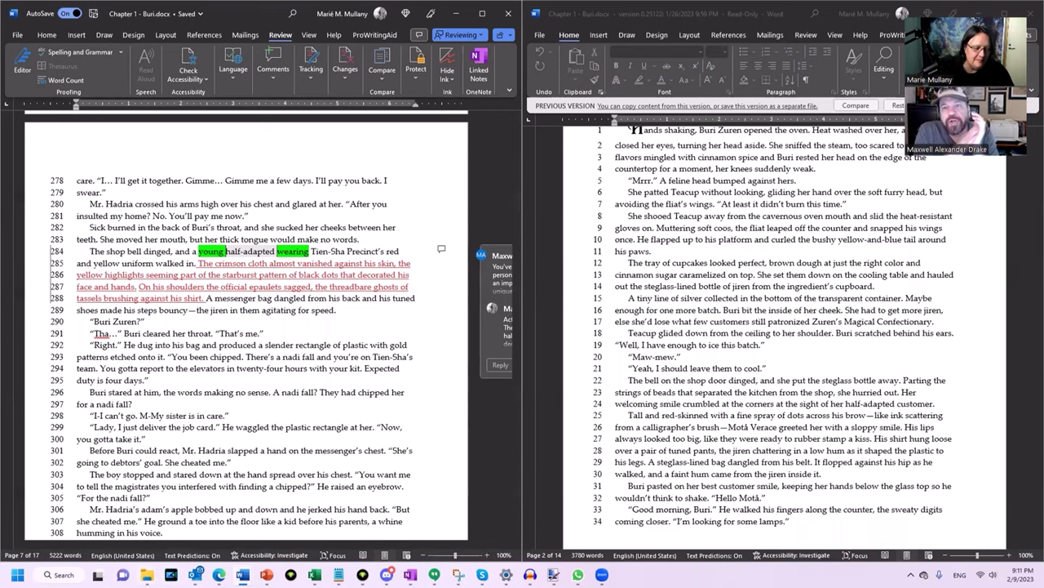
pyautogui.moveTo(147, 574)
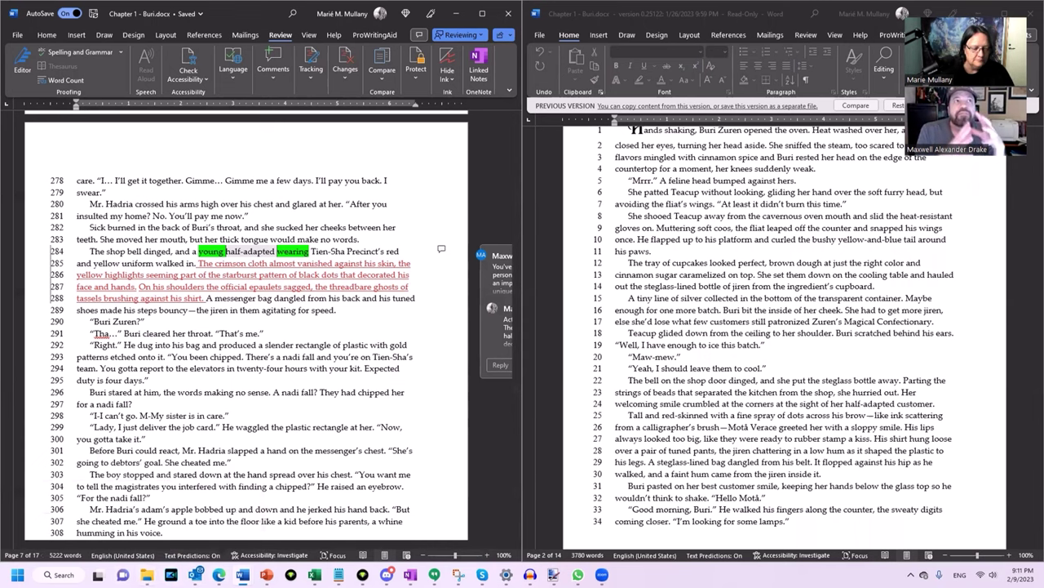
pyautogui.moveTo(242, 575)
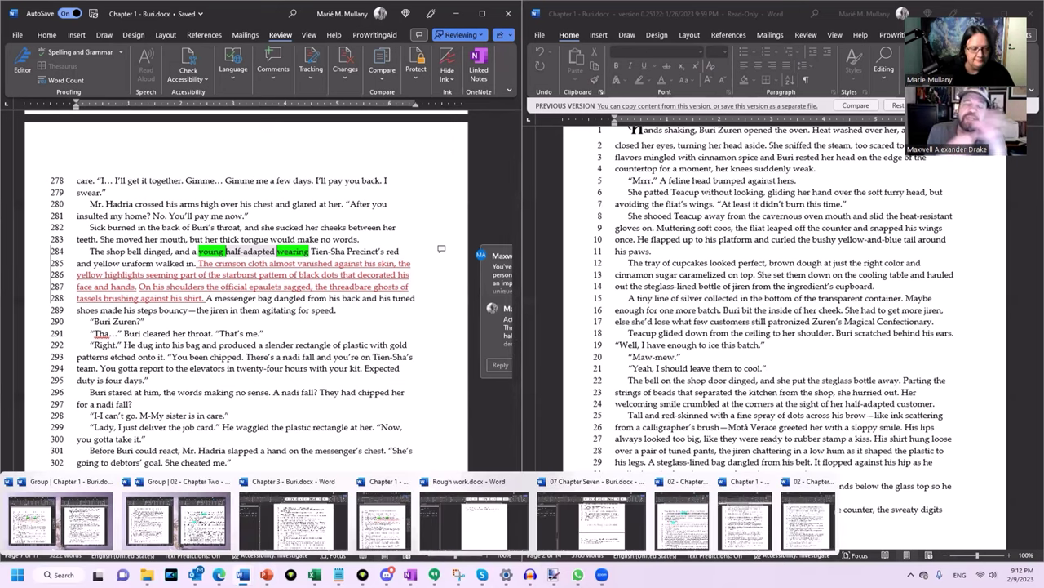
pyautogui.click(201, 529)
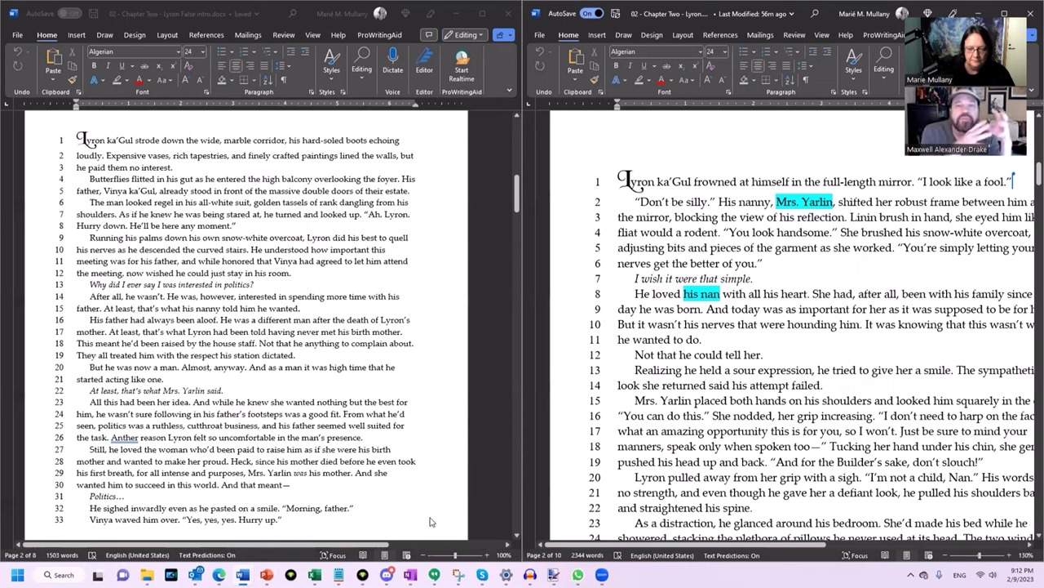
# Set the zoom of both Chapter Two documents to 120%
pyautogui.click(947, 555)
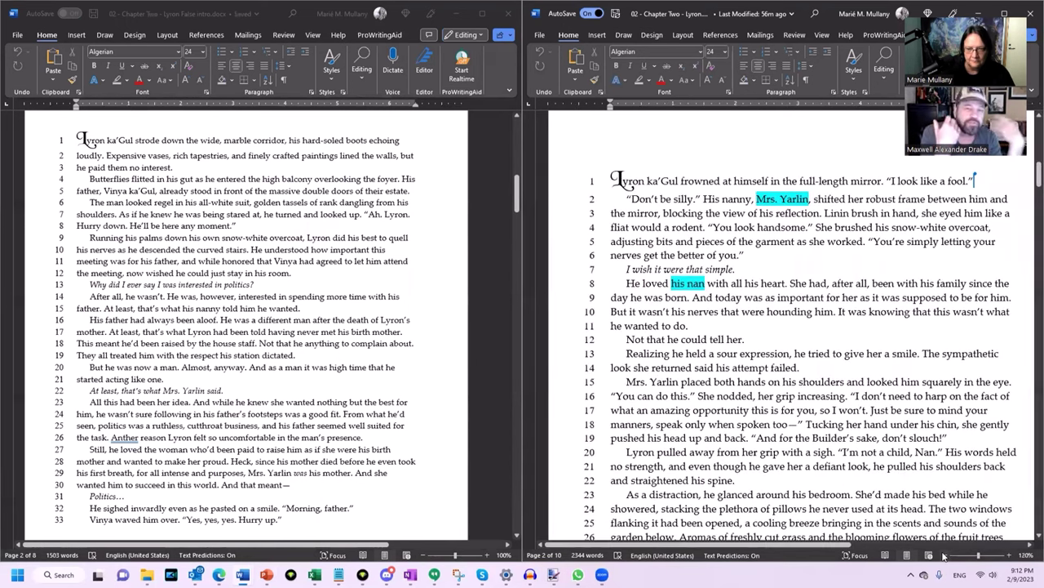
pyautogui.click(486, 555)
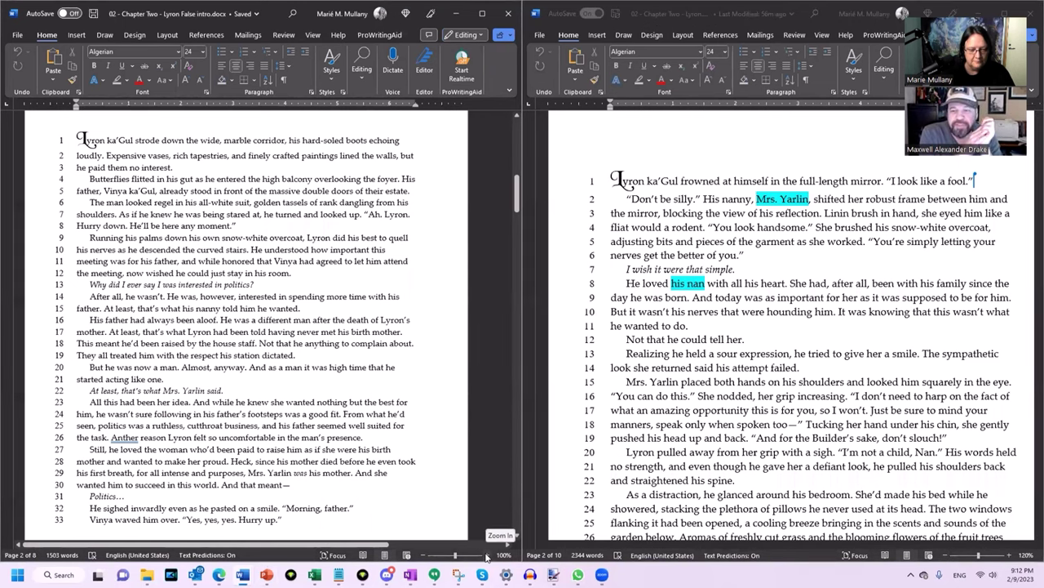
pyautogui.click(487, 556)
pyautogui.click(486, 556)
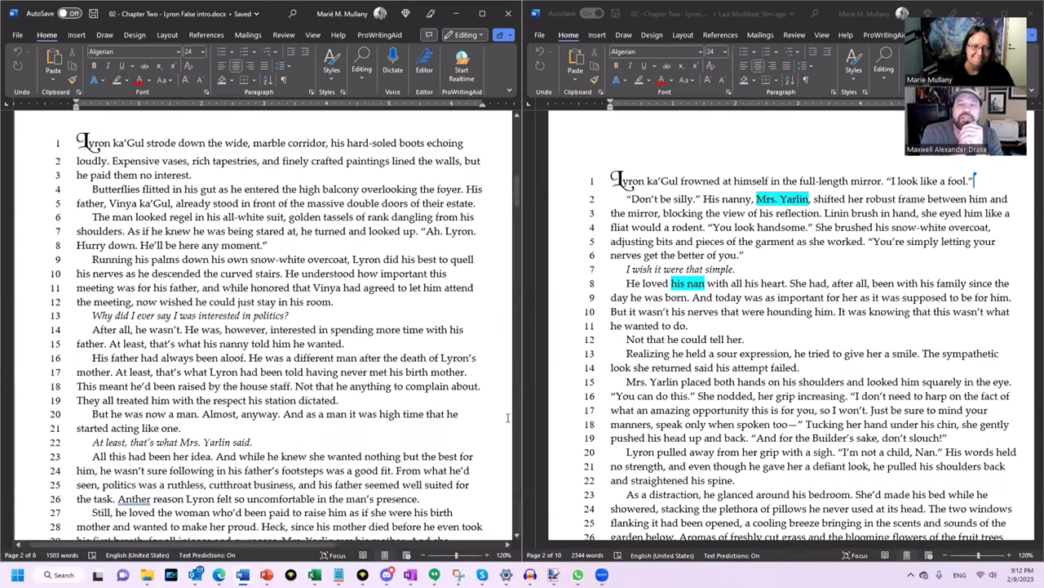
# Read the Chapter Two false intro through line 33 at the end of page 2
pyautogui.moveTo(148, 573)
pyautogui.moveTo(242, 574)
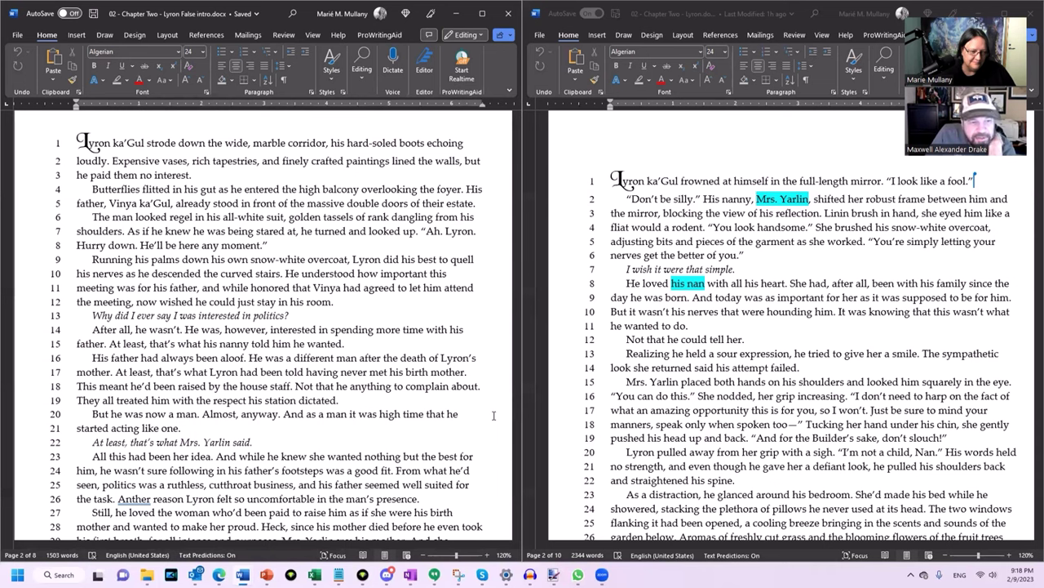
pyautogui.scroll(-6, 493, 416)
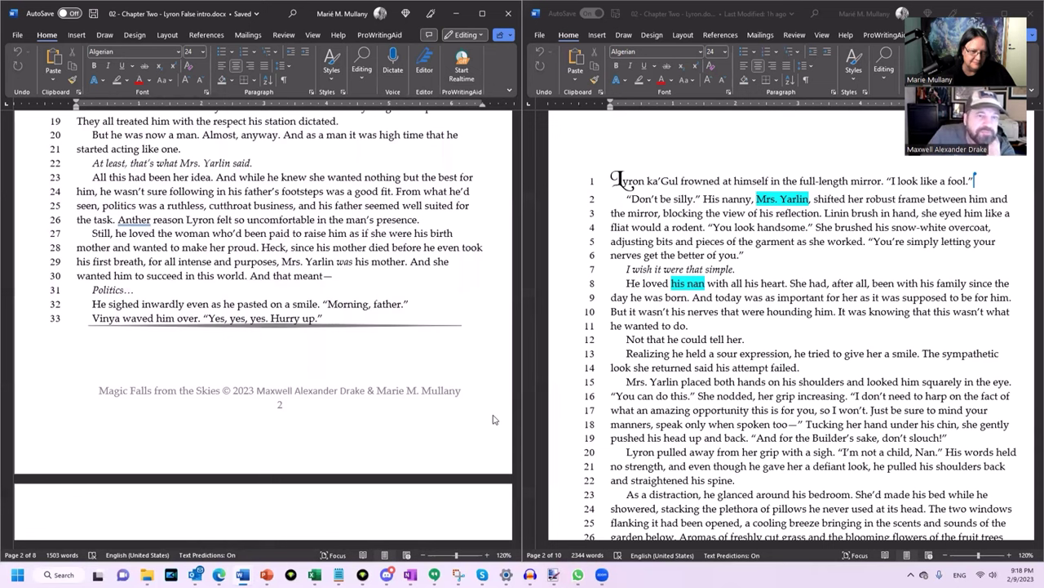
# Read lines 34–52 of the false intro, including the highlighted "Oltin Shari councilman" passage, and return to lines 3–33
pyautogui.scroll(-1, 493, 420)
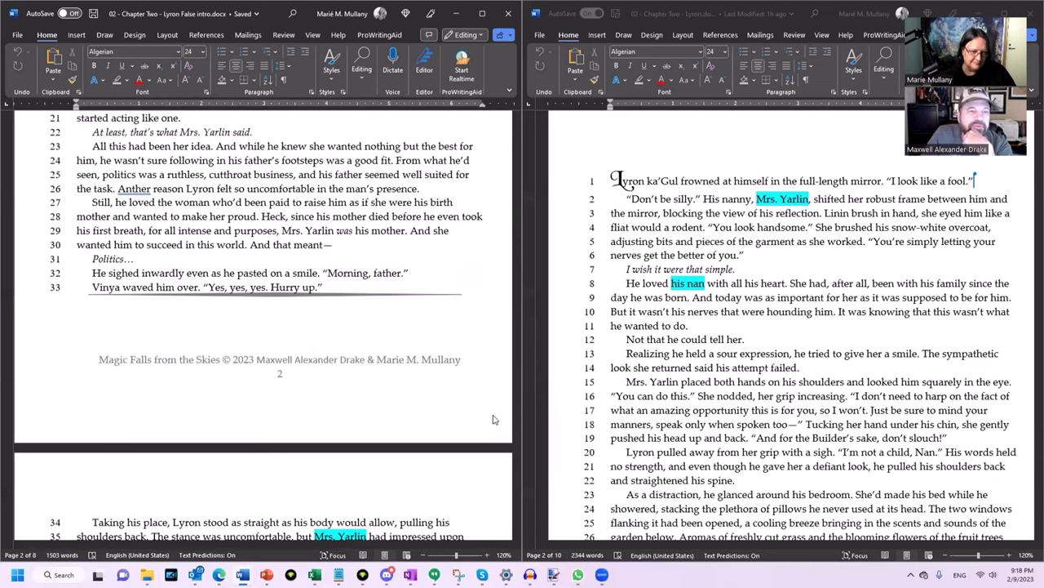
pyautogui.scroll(-6, 492, 419)
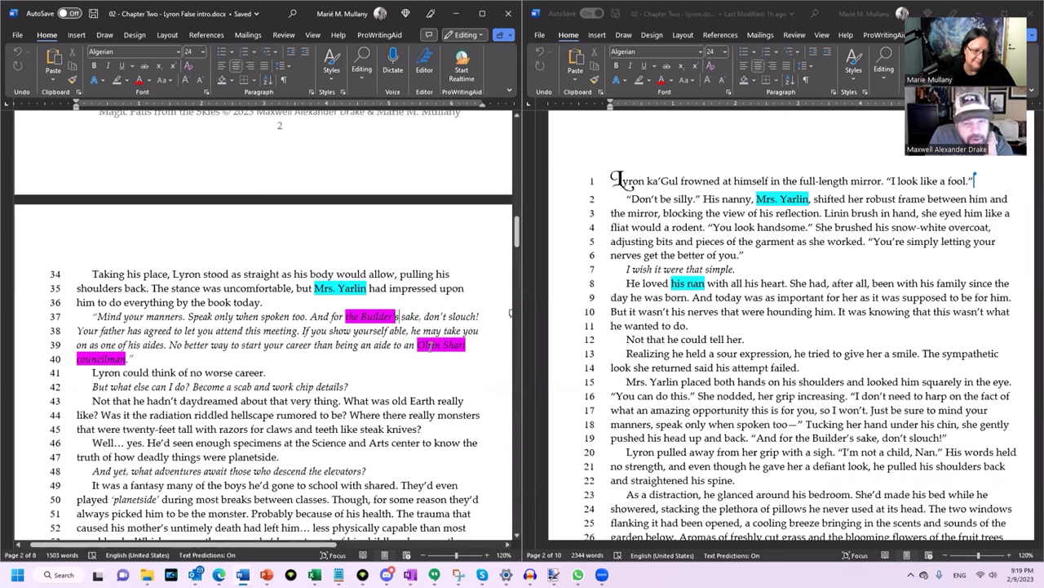
pyautogui.doubleClick(429, 346)
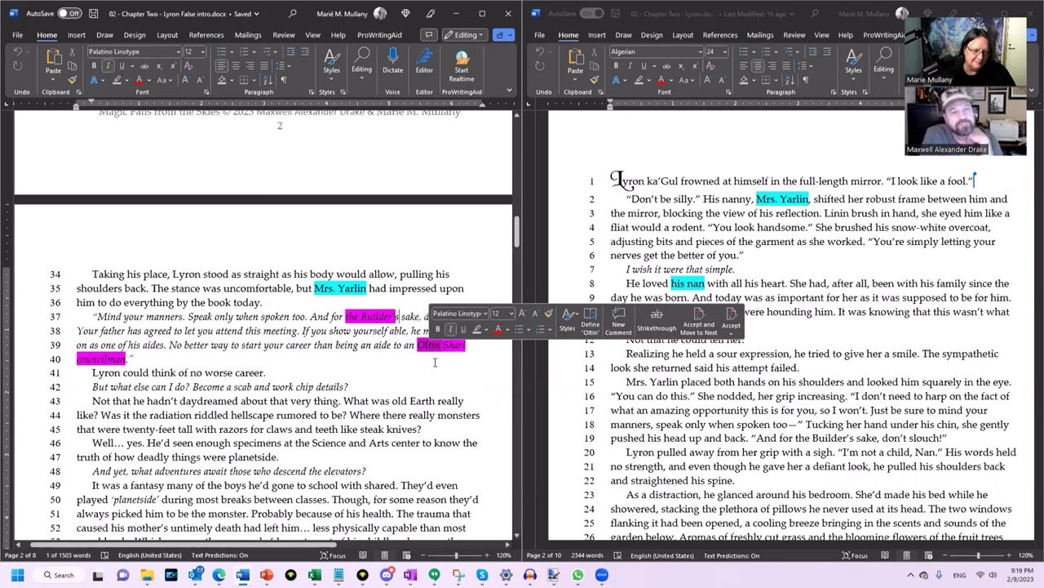
pyautogui.press('Left')
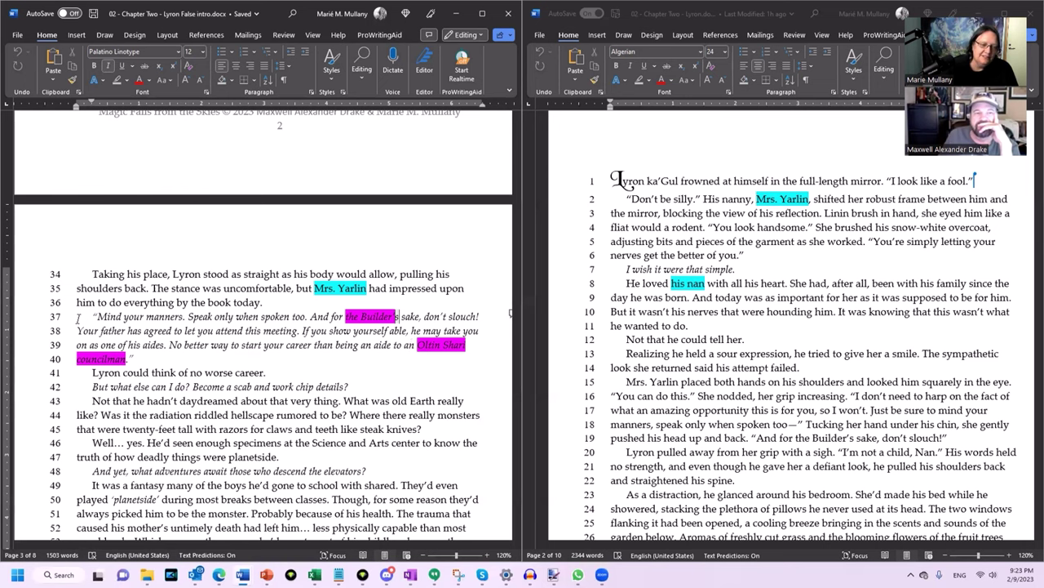
pyautogui.scroll(5, 78, 319)
pyautogui.scroll(2, 79, 319)
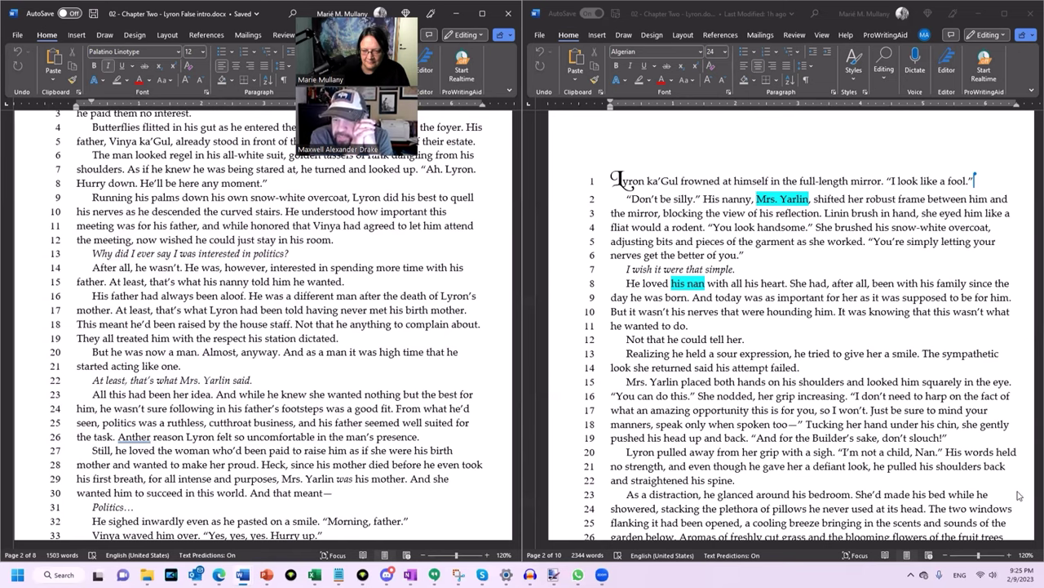
# Read the other Chapter Two - Lyron draft from line 23 through line 62, covering the Ghost dialogue and the suit description
pyautogui.scroll(-9, 1018, 496)
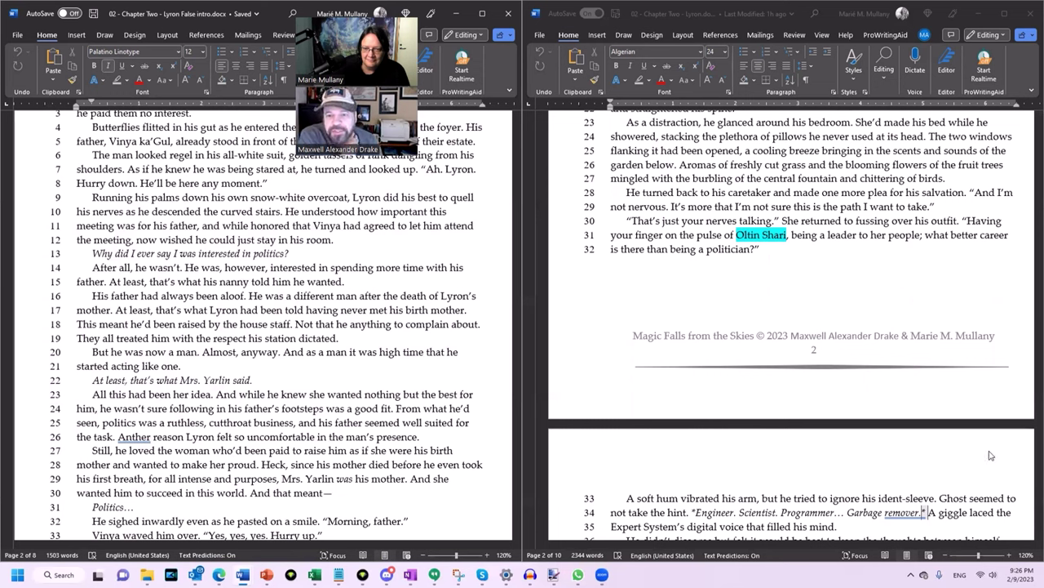
pyautogui.scroll(-3, 990, 455)
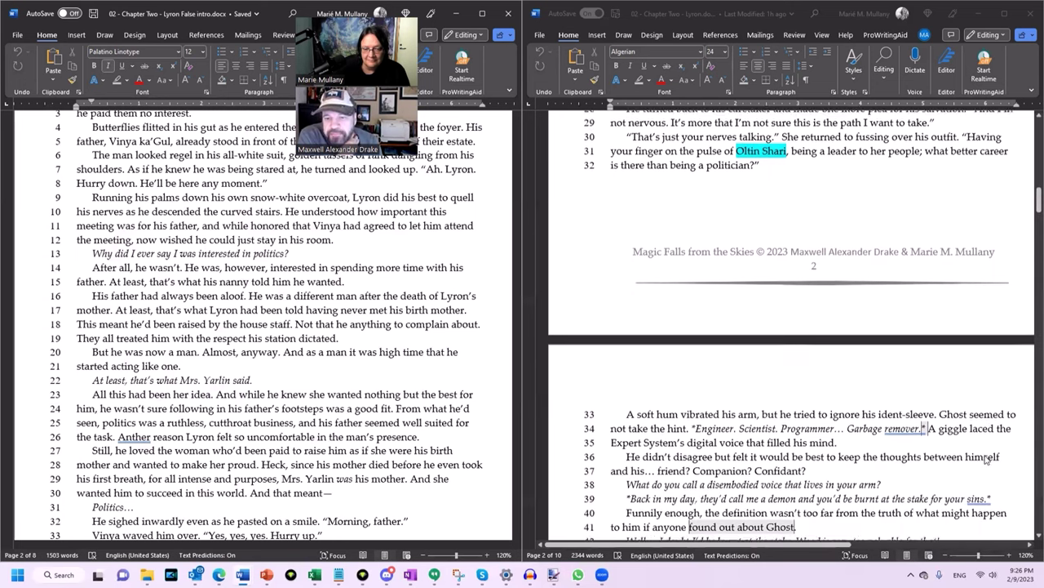
pyautogui.scroll(-6, 984, 461)
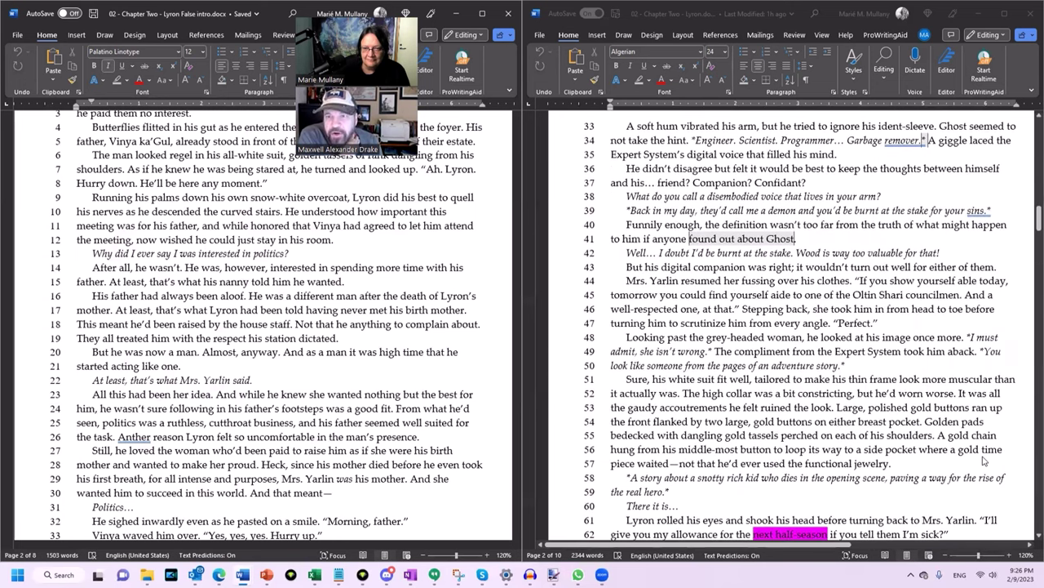